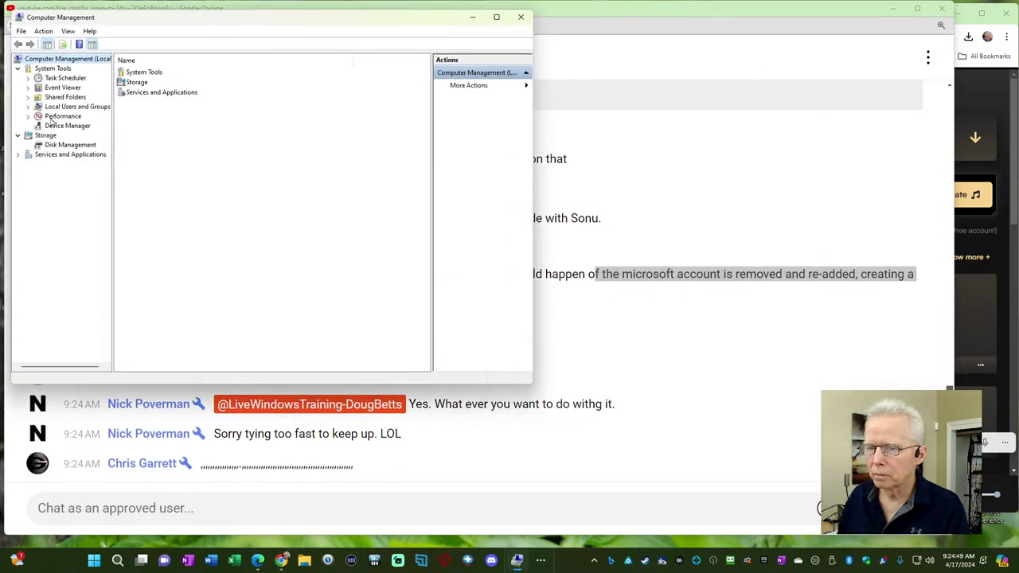
# Step: List the computer's local users in Local Users and Groups and compare the two similarly named owner accounts
pyautogui.click(28, 107)
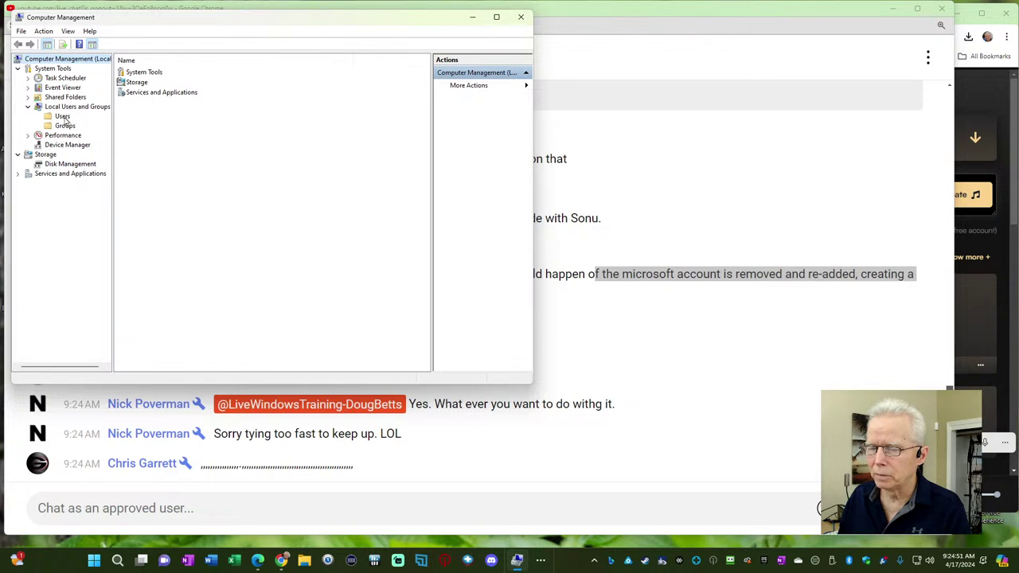
pyautogui.click(63, 117)
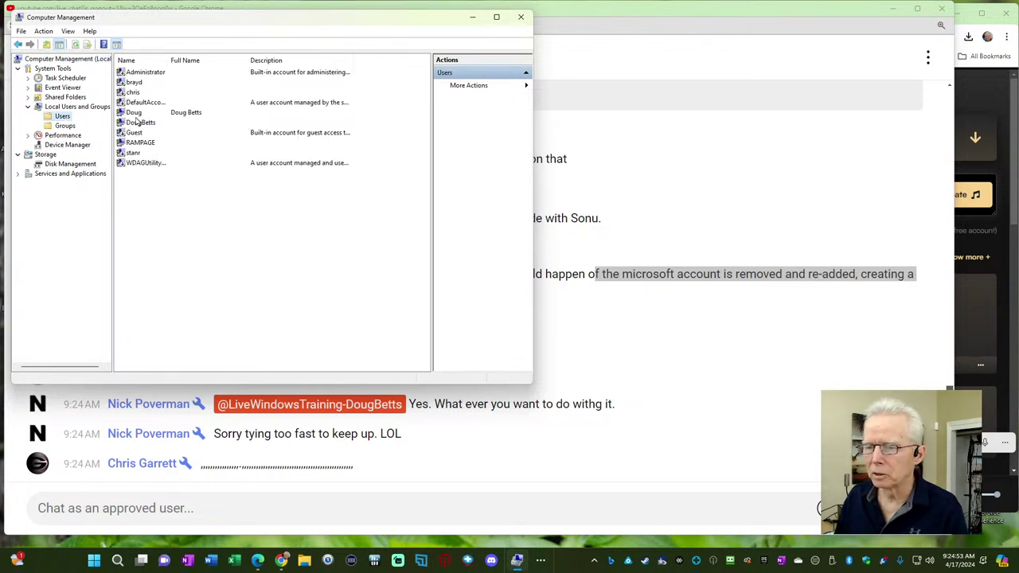
pyautogui.click(140, 113)
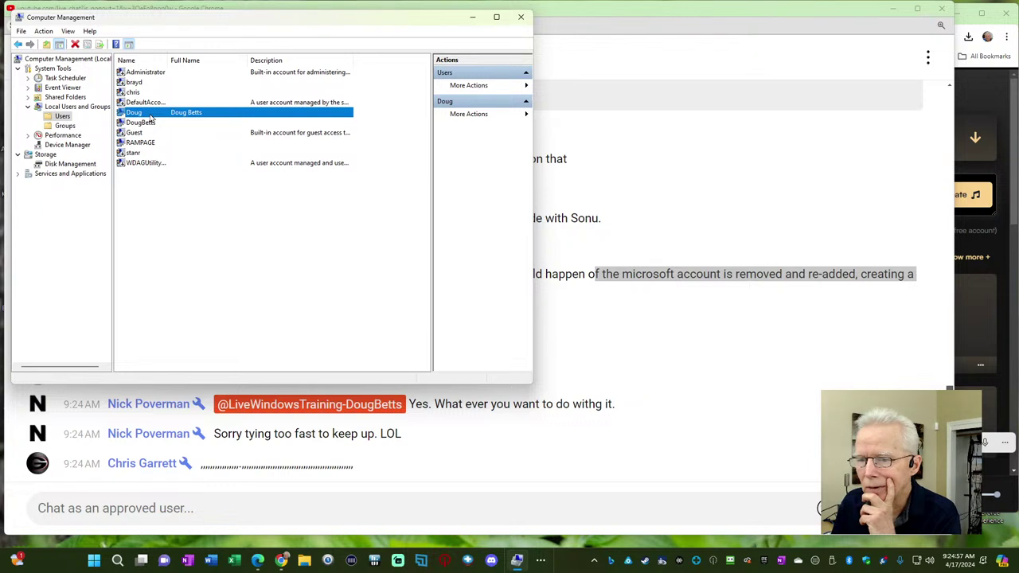
pyautogui.click(139, 123)
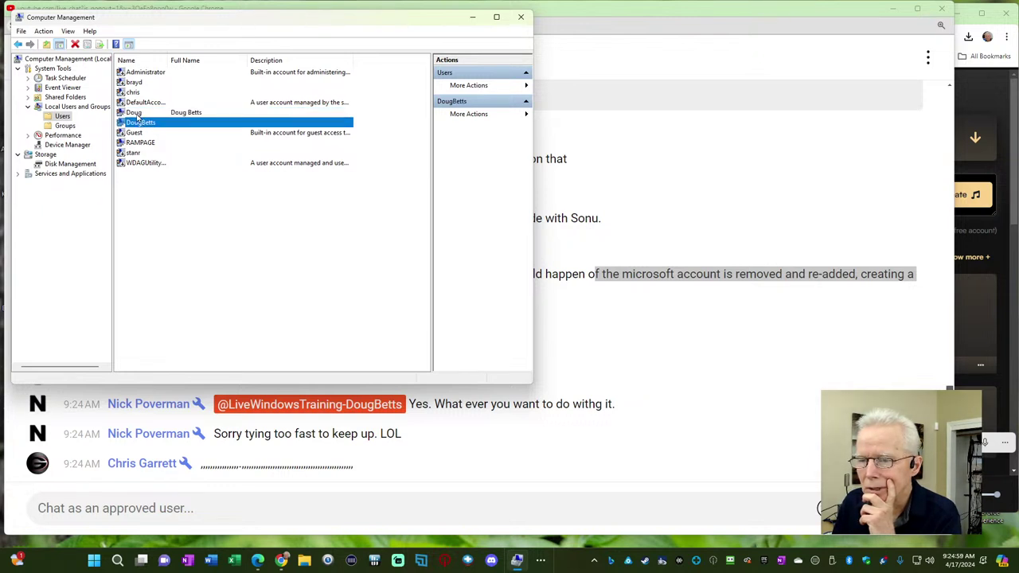
pyautogui.click(138, 114)
pyautogui.click(140, 122)
pyautogui.click(139, 114)
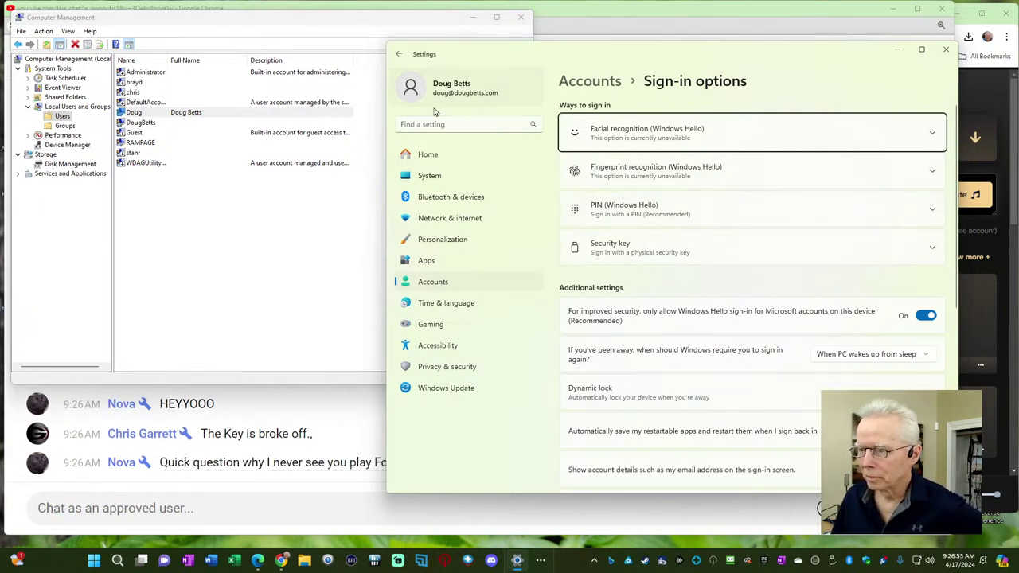
# Step: Review the general, group membership and profile properties of the second owner account, closing them without changes
pyautogui.click(141, 123)
pyautogui.rightClick(141, 125)
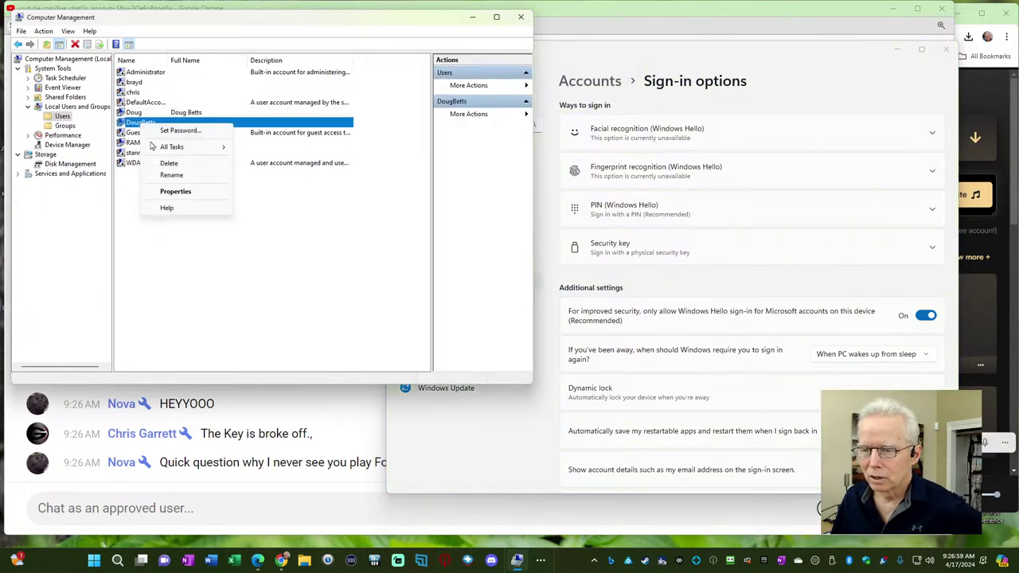
pyautogui.click(173, 193)
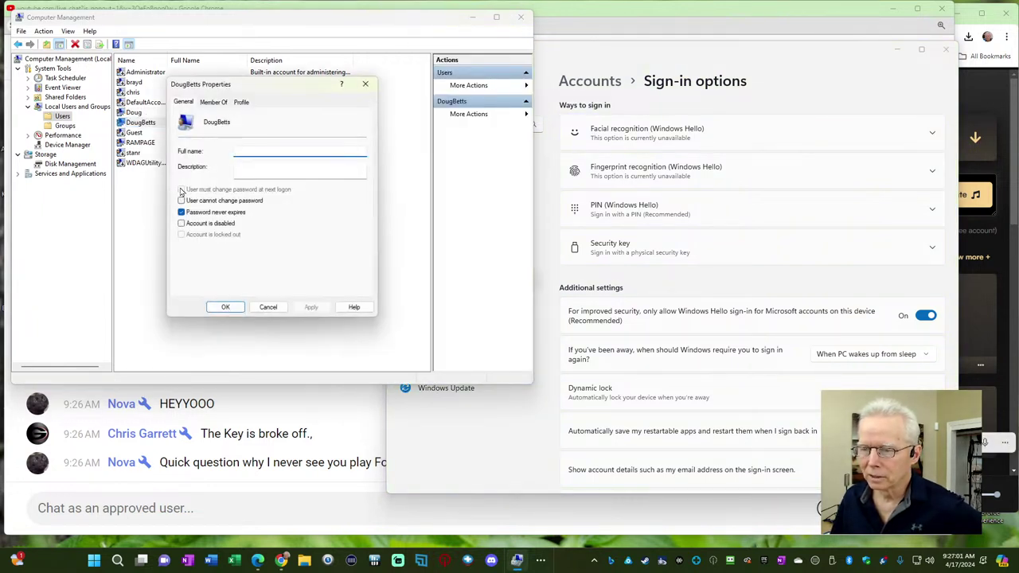
pyautogui.click(215, 103)
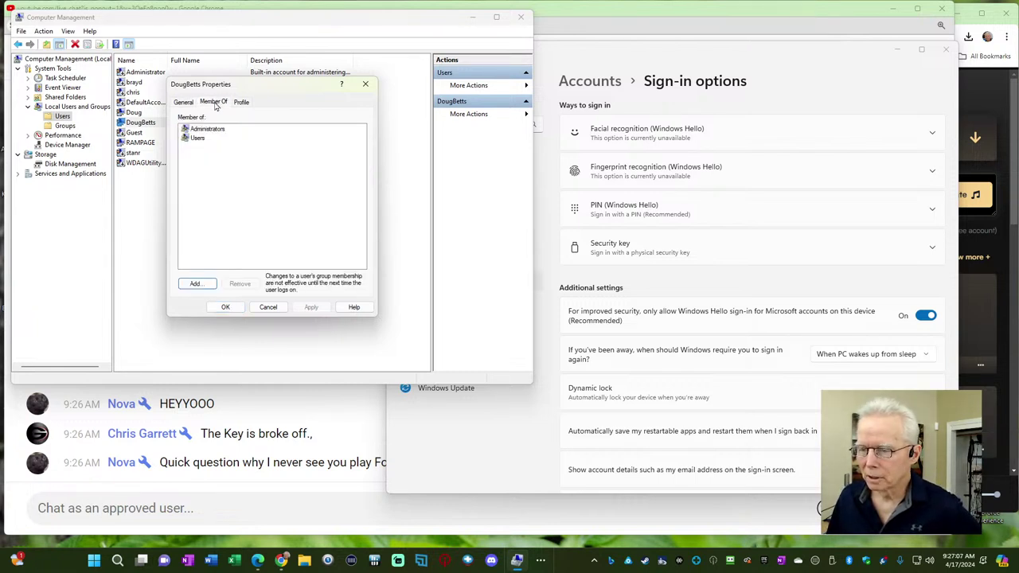
pyautogui.click(240, 103)
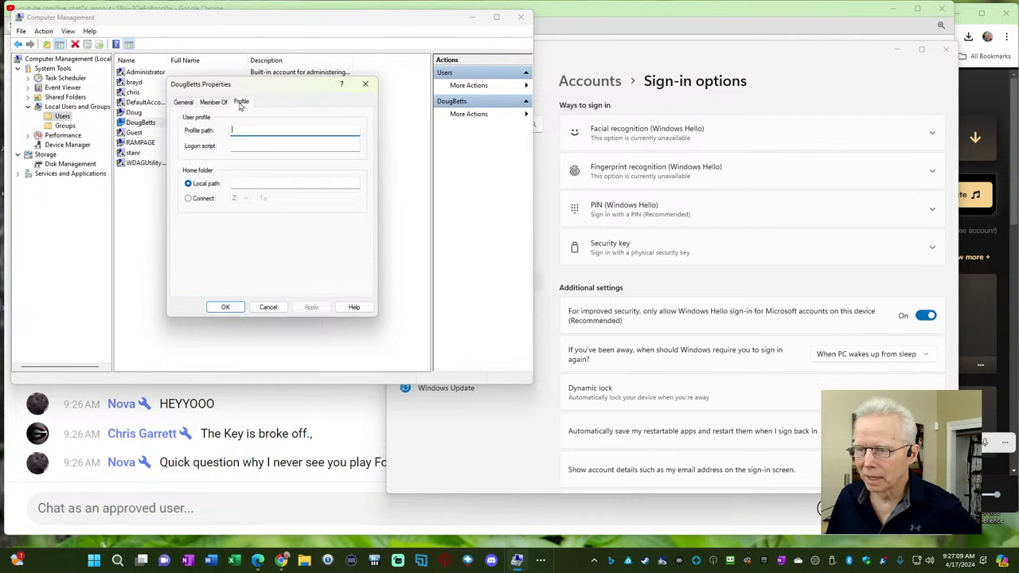
pyautogui.click(186, 106)
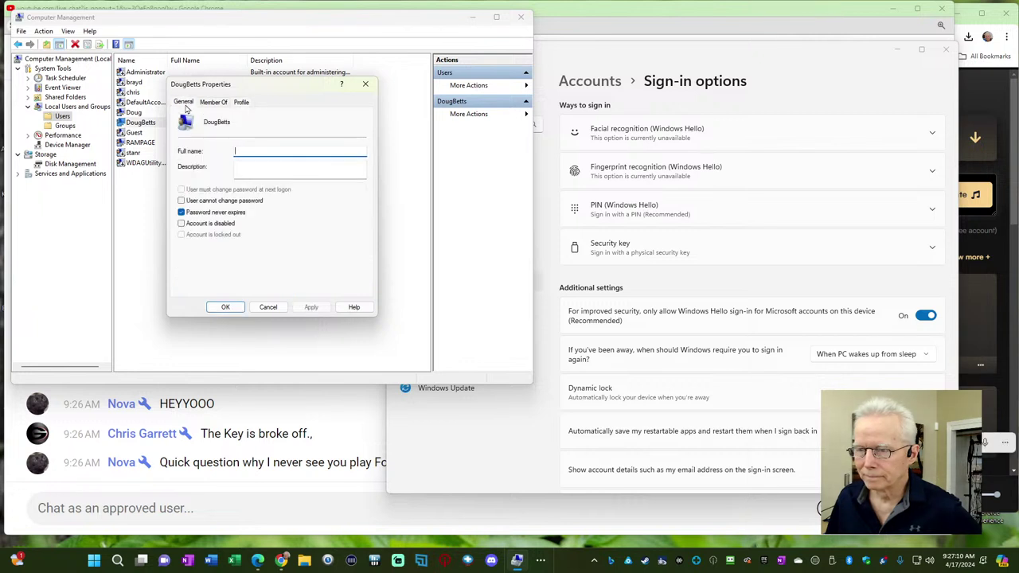
pyautogui.click(268, 309)
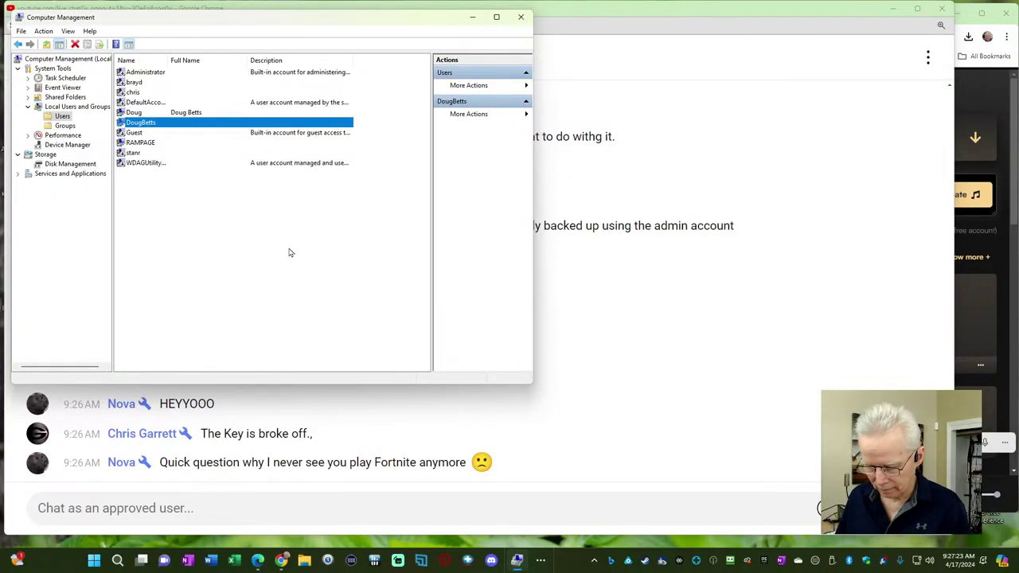
# Step: Search Windows for "sign" and open the Sign-in options settings to check the signed-in account
pyautogui.press('super')
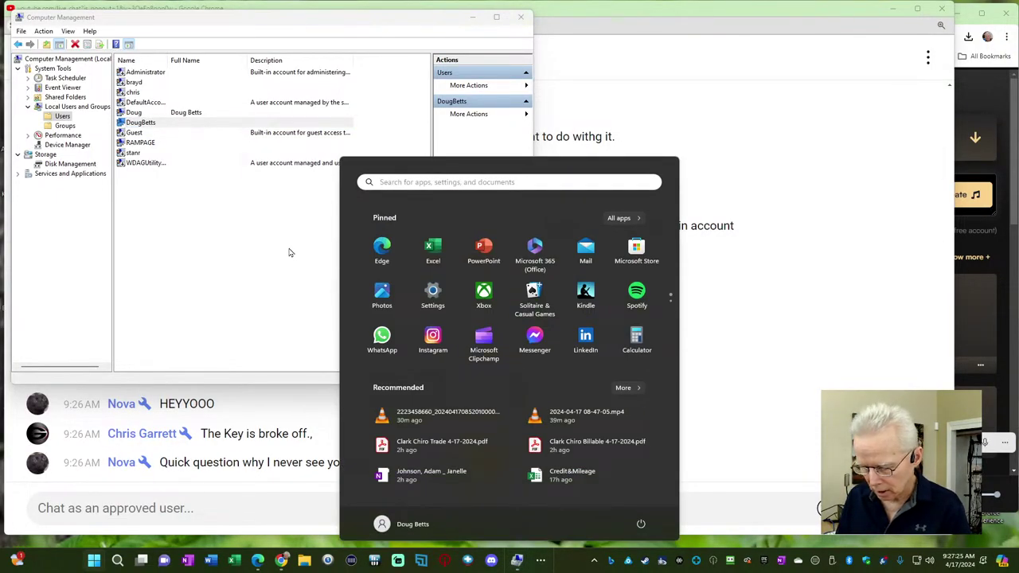
pyautogui.write('sign')
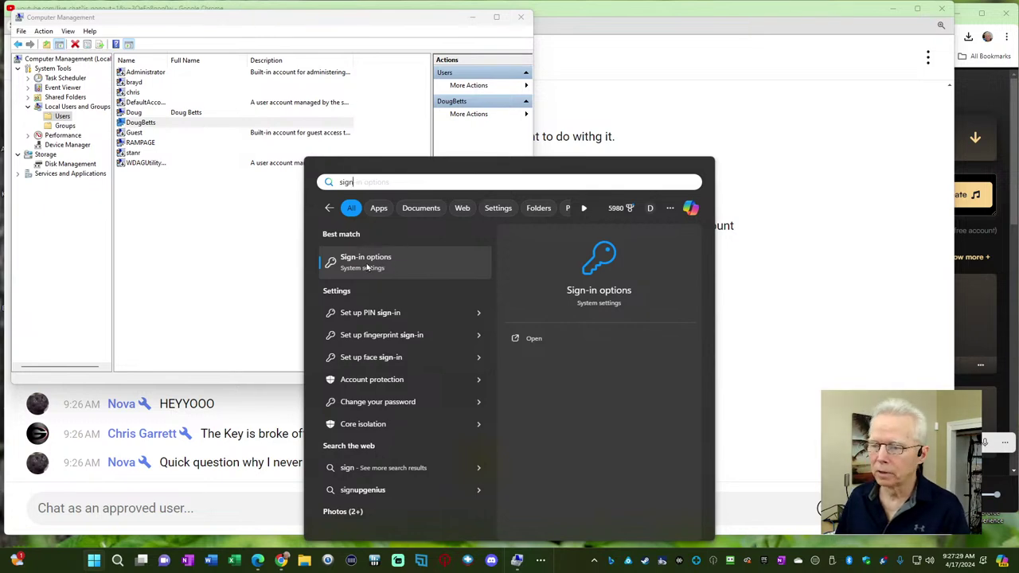
pyautogui.click(369, 268)
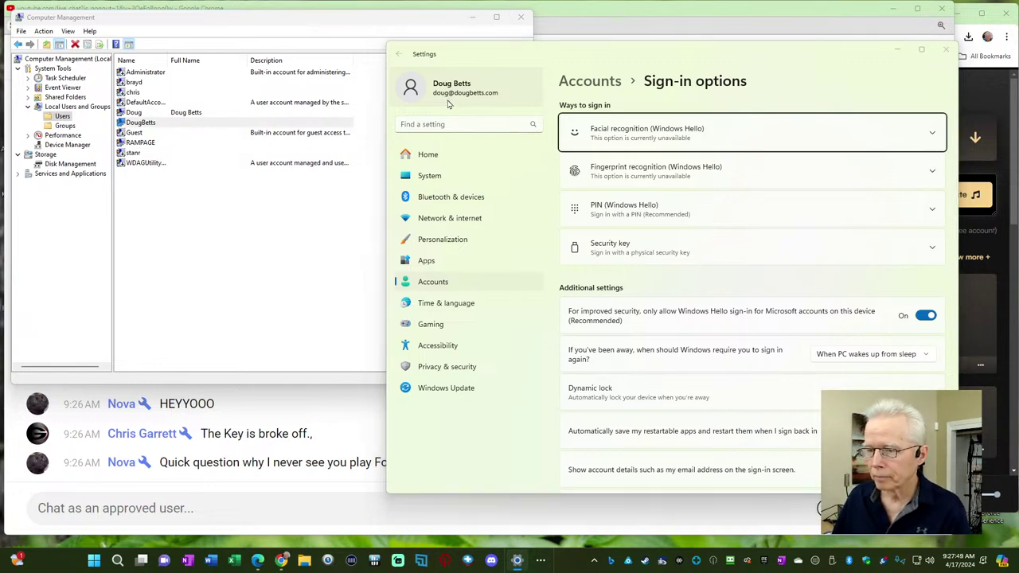
# Step: Browse to the Users folder on Local Disk (C:) in File Explorer and select the second owner account's profile folder
pyautogui.press('super+e')
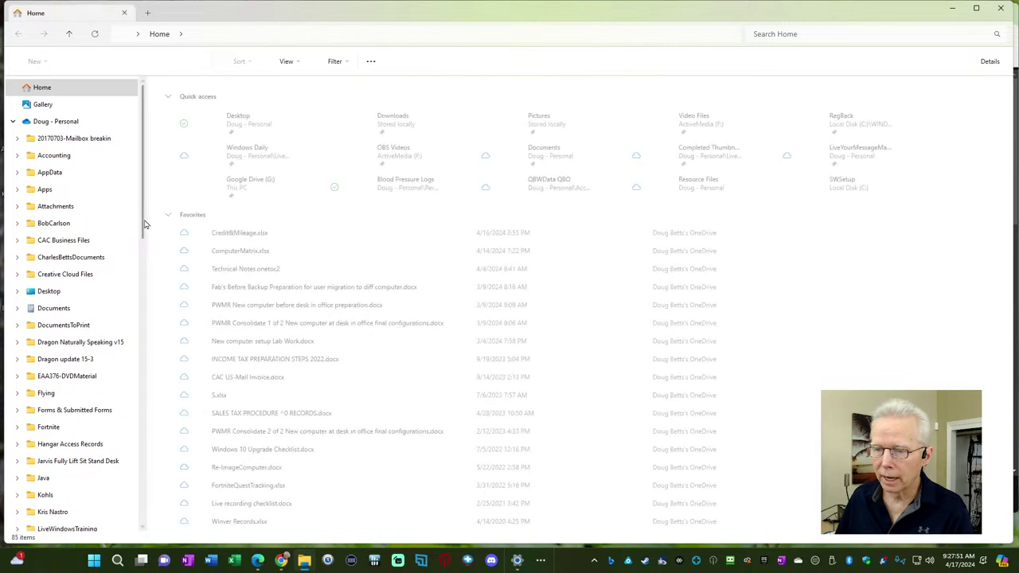
pyautogui.scroll(-15, 132, 398)
pyautogui.scroll(-1, 132, 453)
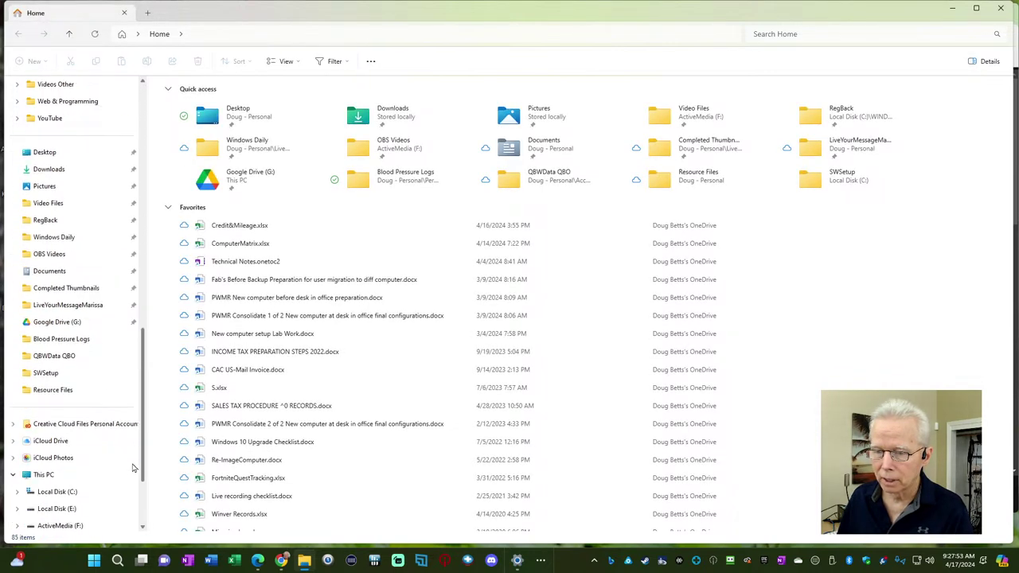
pyautogui.click(57, 492)
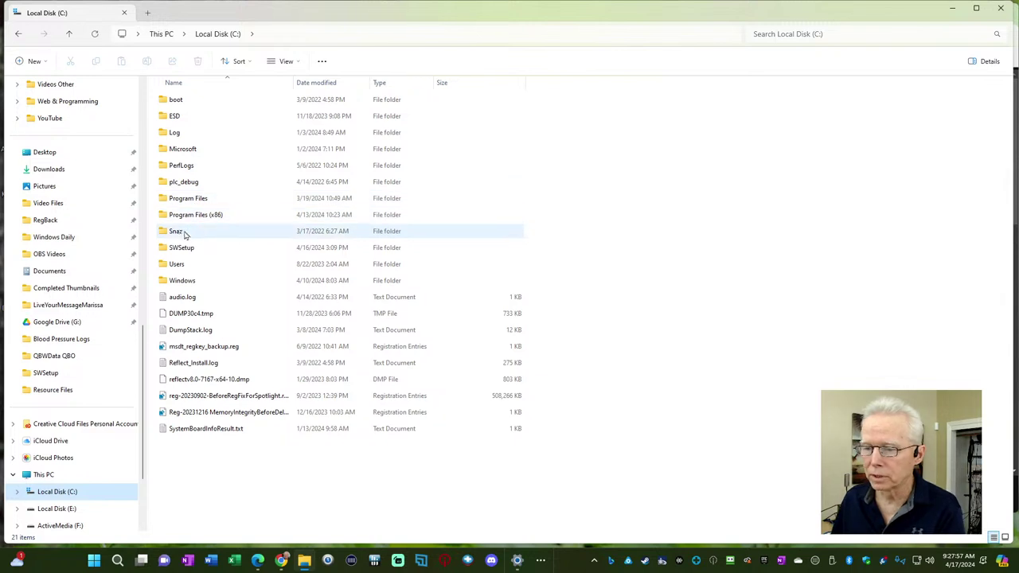
pyautogui.click(187, 270)
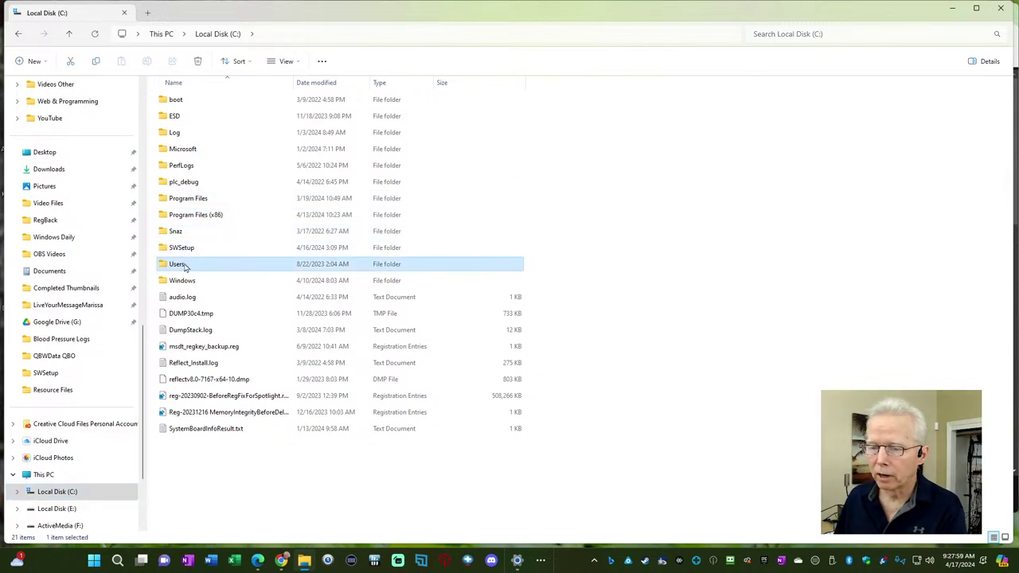
pyautogui.doubleClick(184, 266)
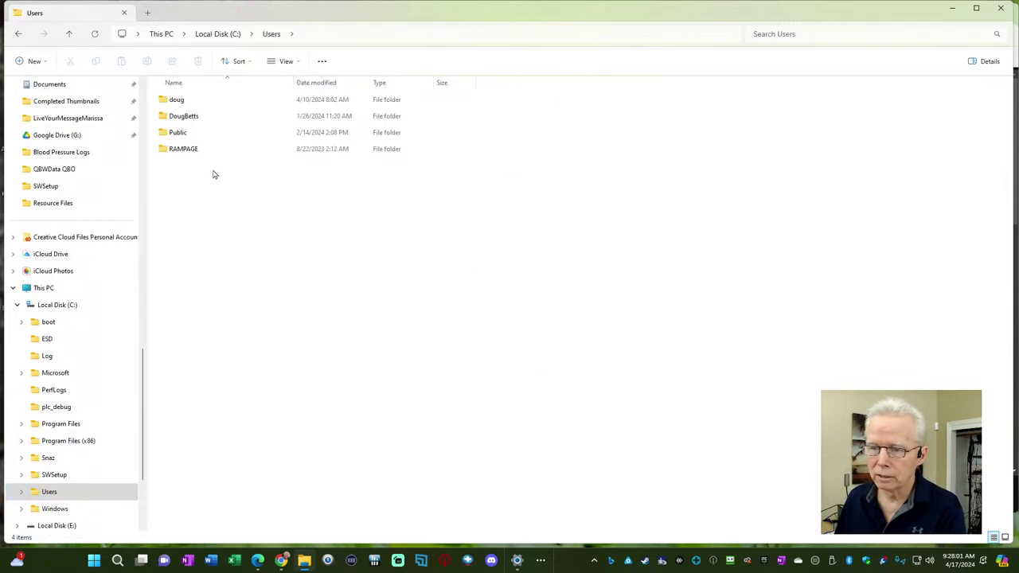
pyautogui.click(181, 116)
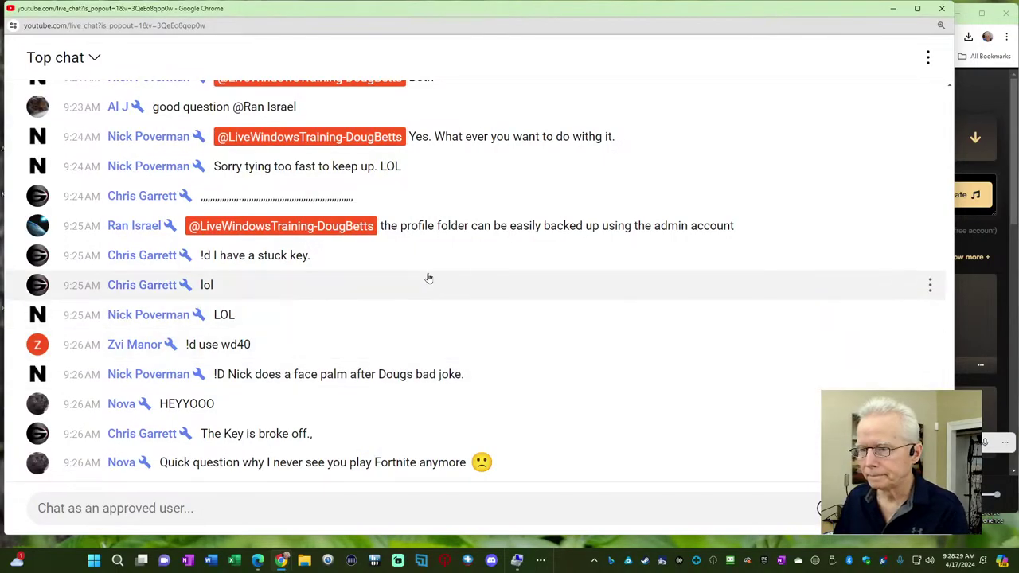
# Step: Look back through the live chat, then open the CareyHolzman Live page from the Windows Daily bookmarks in Chrome
pyautogui.scroll(1, 422, 263)
pyautogui.scroll(3, 417, 250)
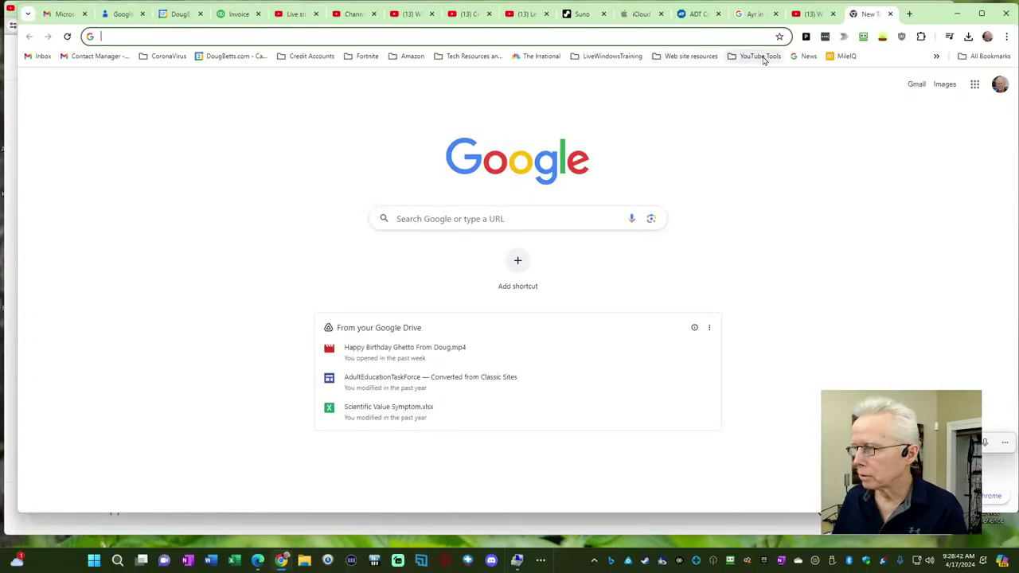
pyautogui.click(759, 56)
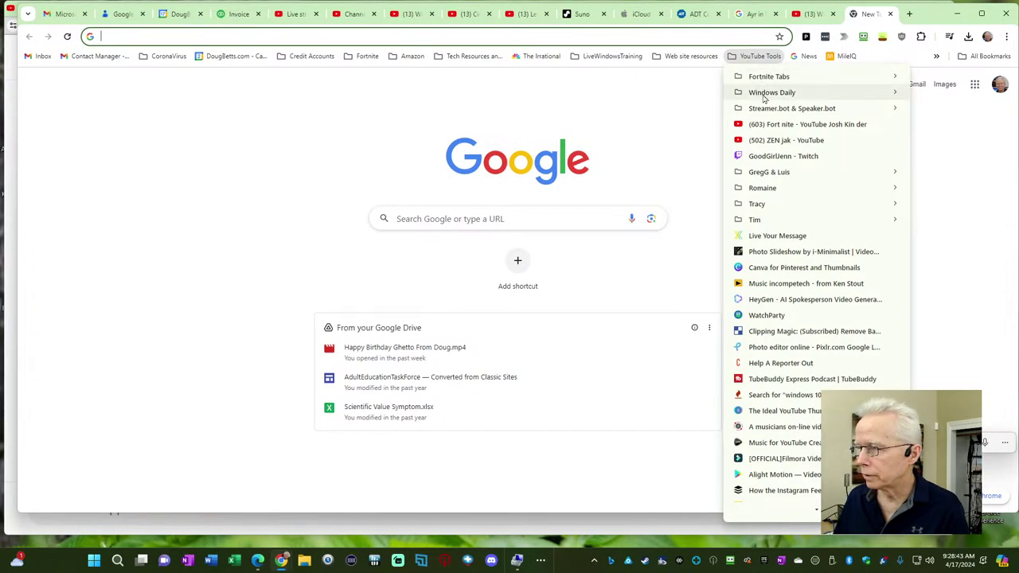
pyautogui.moveTo(770, 92)
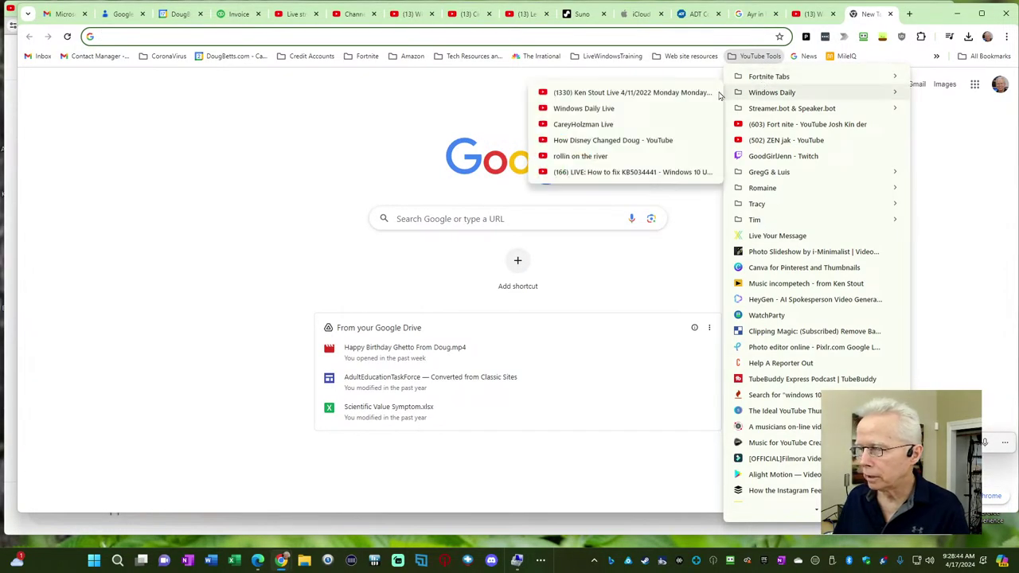
pyautogui.click(592, 127)
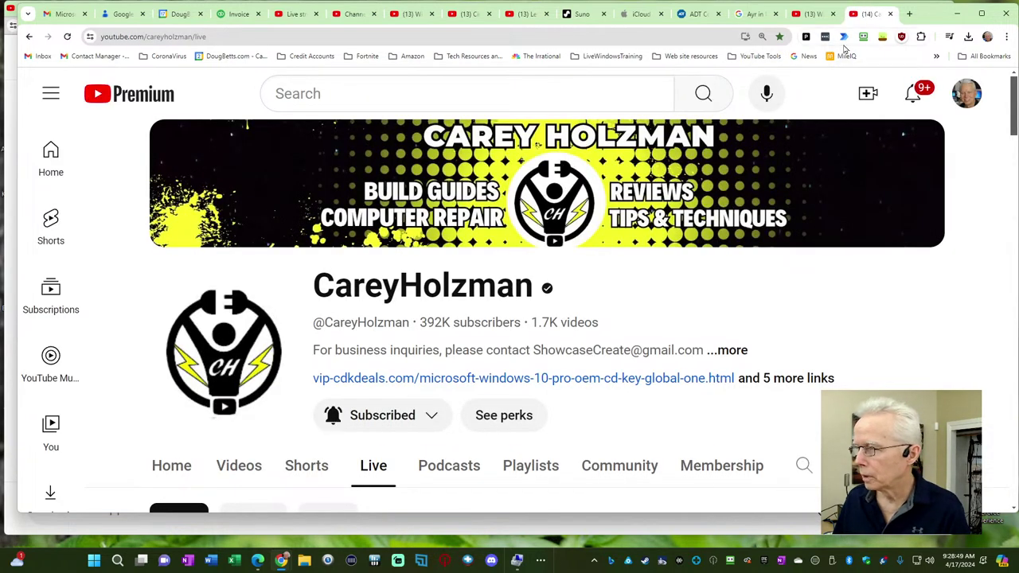
# Step: Open the Ken Stout Live channel page from the Windows Daily bookmarks and highlight the channel's name
pyautogui.click(756, 56)
pyautogui.moveTo(765, 97)
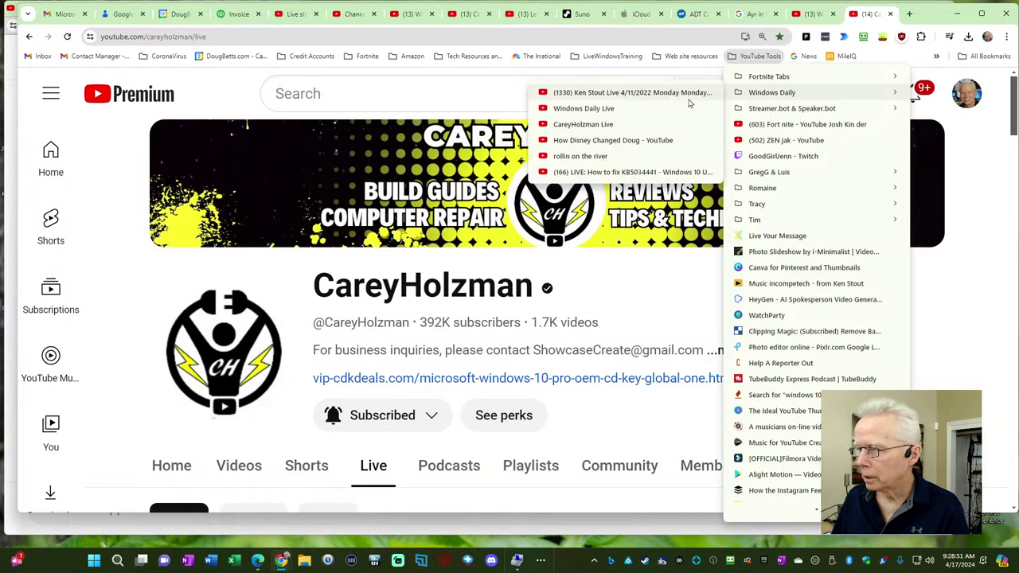
pyautogui.click(604, 93)
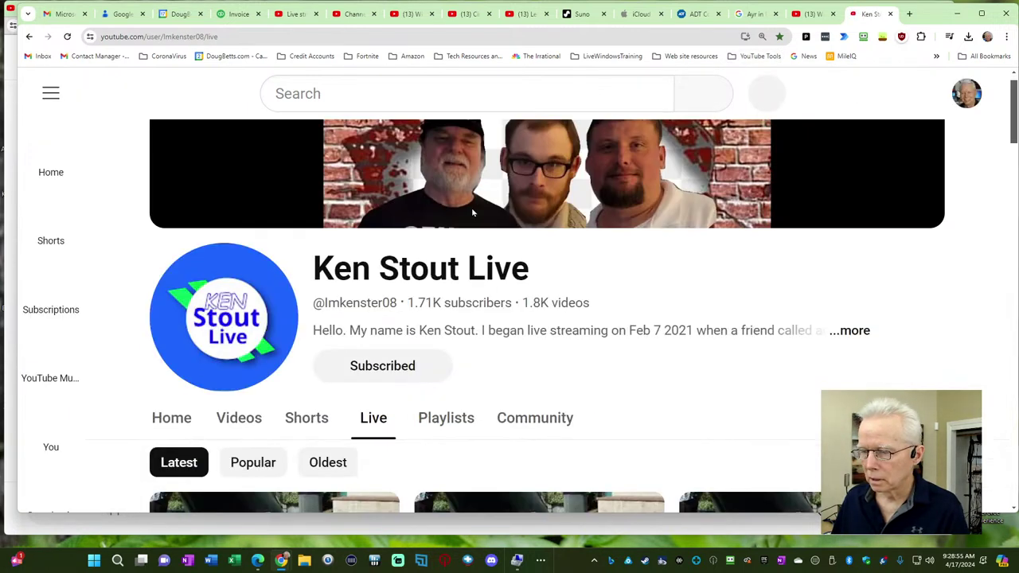
pyautogui.scroll(-3, 471, 207)
pyautogui.scroll(3, 472, 213)
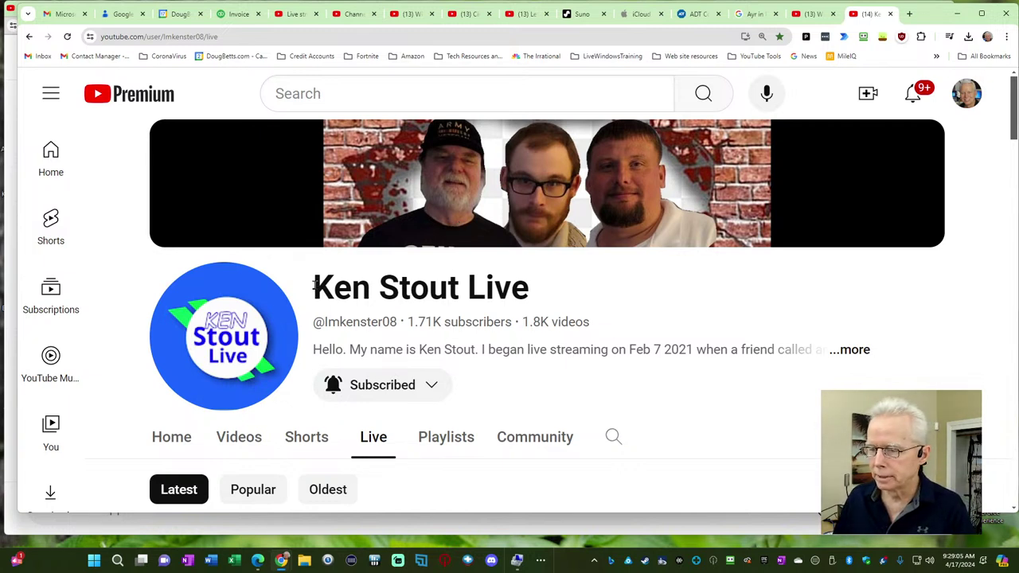
pyautogui.moveTo(322, 282); pyautogui.dragTo(525, 289)
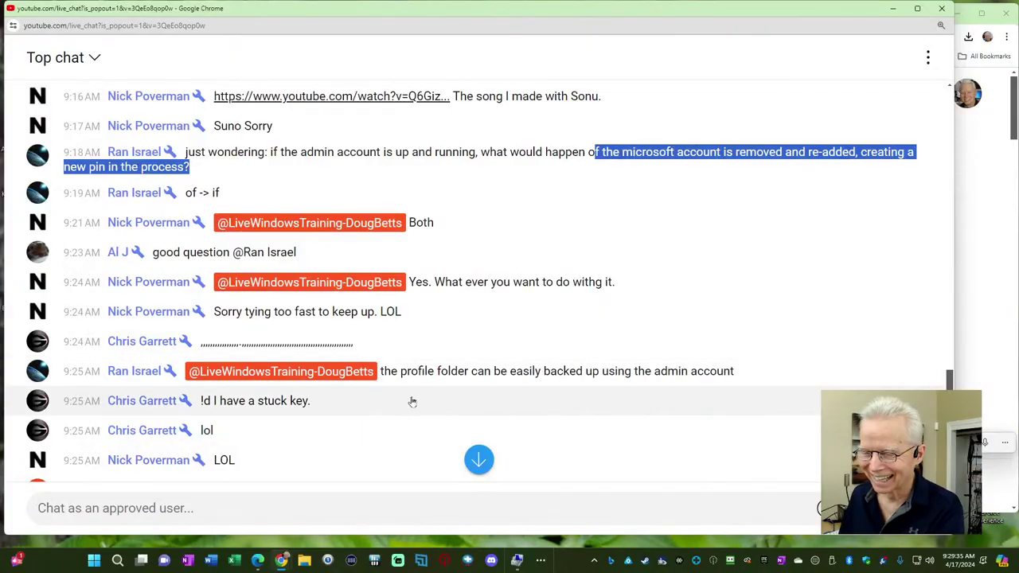
# Step: Read the live chat from the 9:21 AM "Both" reply to the profile folder backup comment, highlighting messages along the way
pyautogui.scroll(-3, 412, 401)
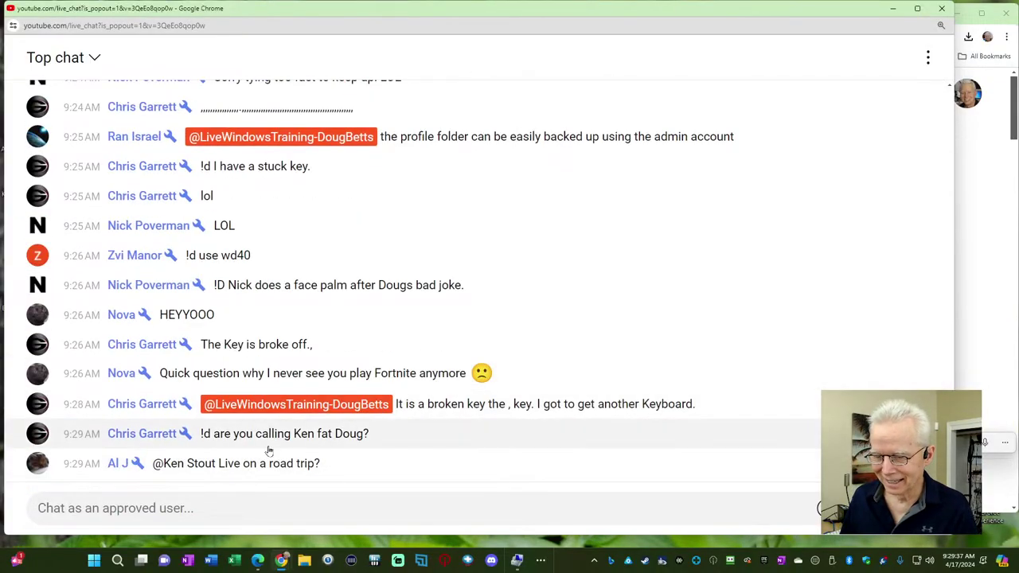
pyautogui.scroll(5, 350, 330)
pyautogui.scroll(-1, 347, 322)
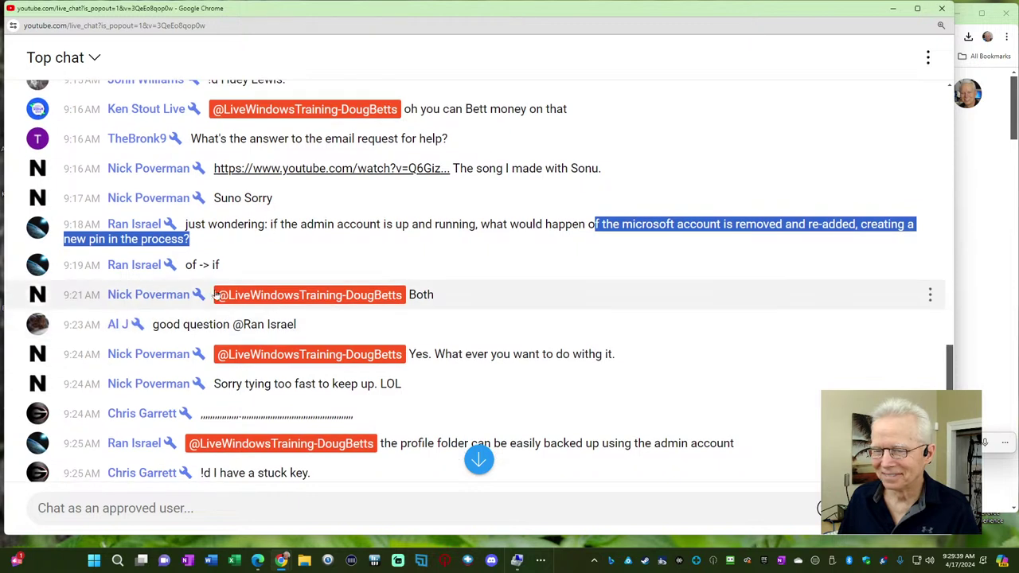
pyautogui.doubleClick(421, 298)
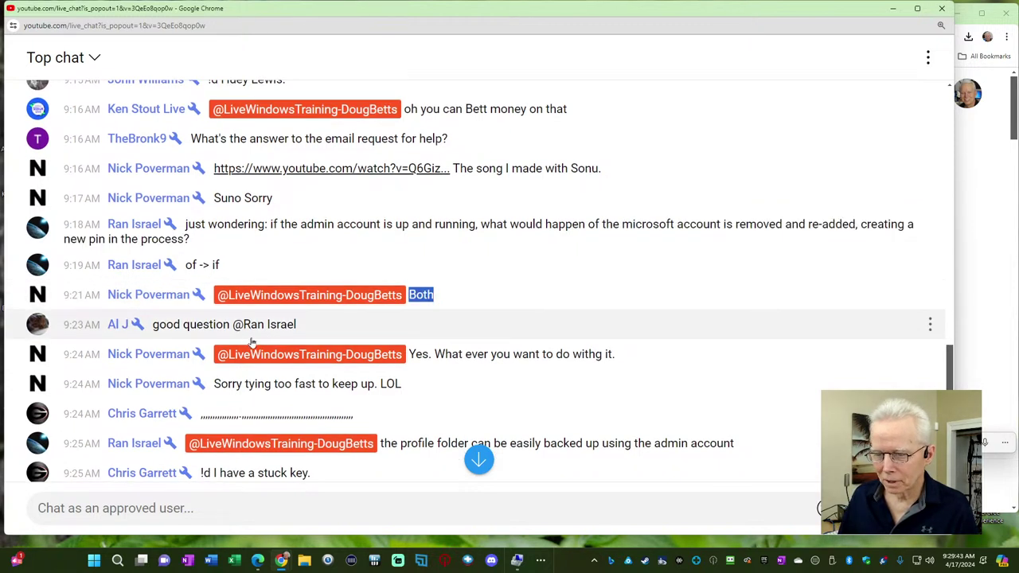
pyautogui.moveTo(434, 356); pyautogui.dragTo(603, 356)
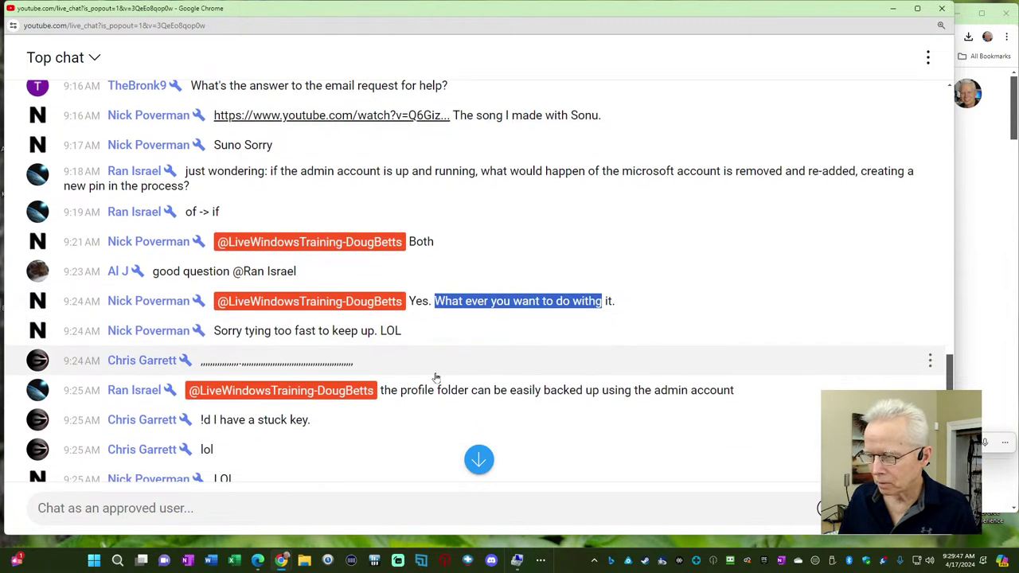
pyautogui.moveTo(220, 333); pyautogui.dragTo(716, 337)
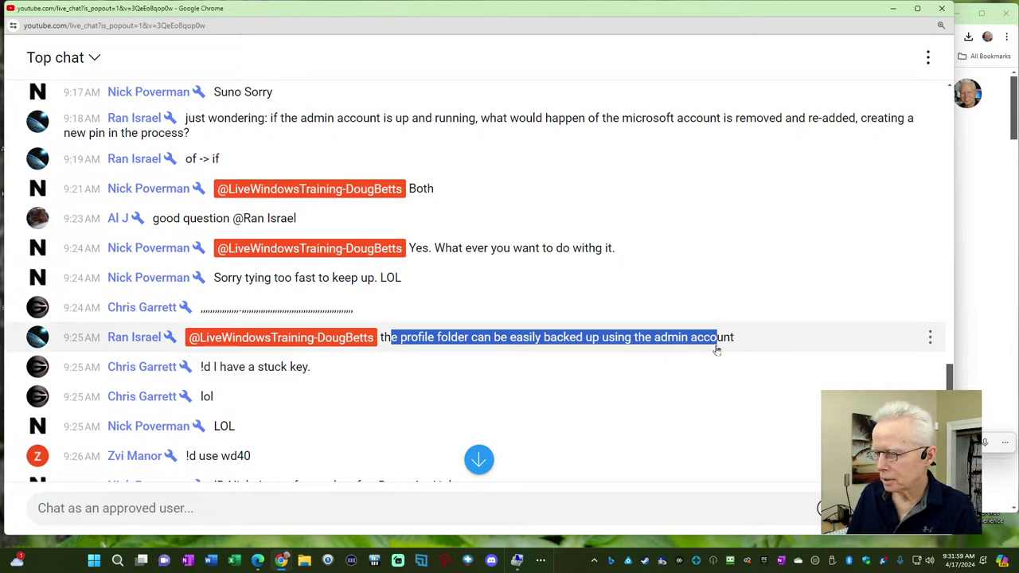
# Step: Read the live chat from the stuck key message to "The Key is broke off", highlighting messages along the way
pyautogui.moveTo(217, 367); pyautogui.dragTo(312, 369)
pyautogui.moveTo(201, 396); pyautogui.dragTo(258, 403)
pyautogui.scroll(-3, 251, 422)
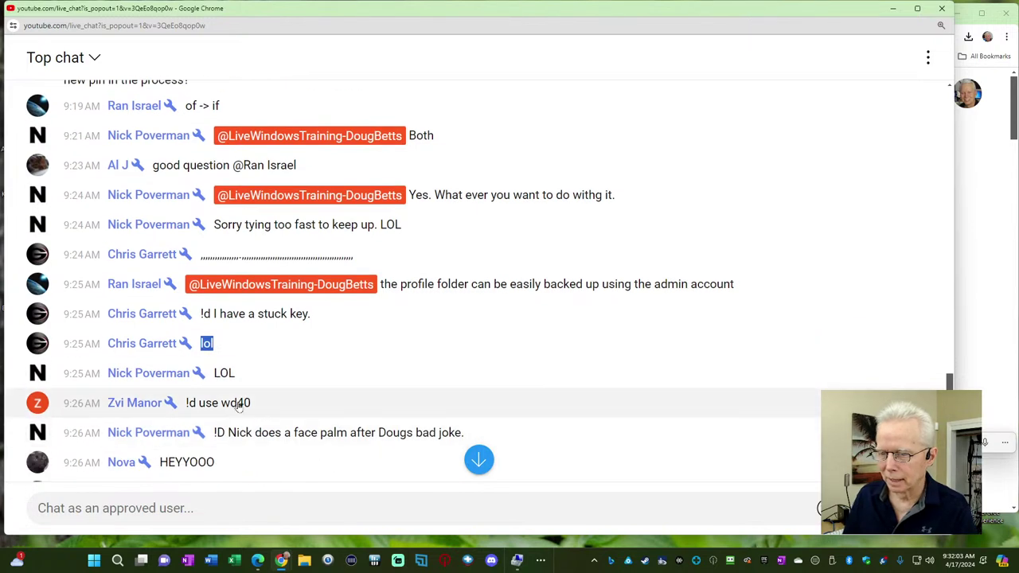
pyautogui.moveTo(205, 356); pyautogui.dragTo(452, 380)
pyautogui.scroll(-1, 379, 391)
pyautogui.moveTo(156, 360); pyautogui.dragTo(297, 386)
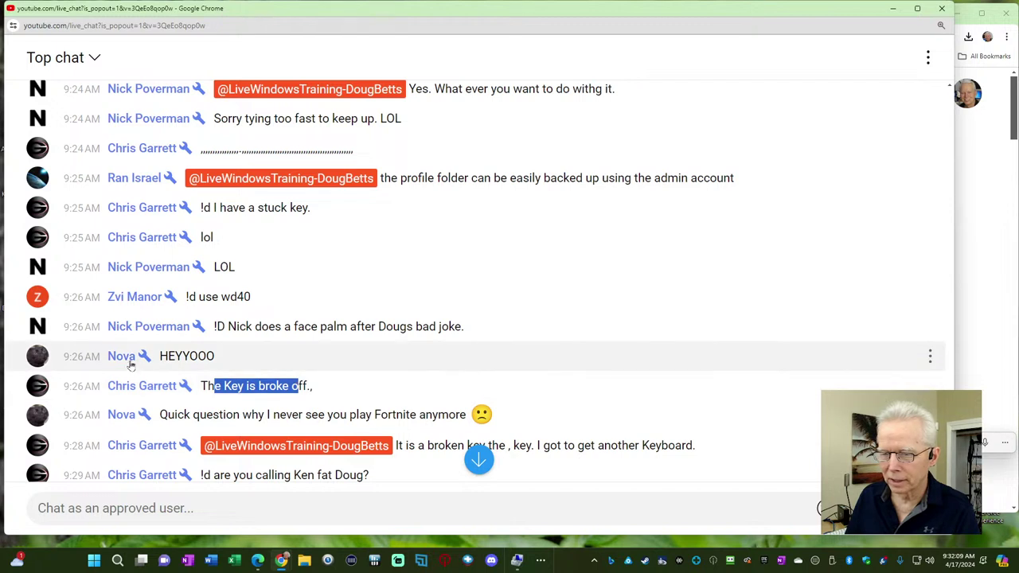
# Step: Read the live chat from "HEYYOOO" to the 9:28 AM broken key message, highlighting the Fortnite question and other messages along the way
pyautogui.moveTo(156, 362); pyautogui.dragTo(312, 391)
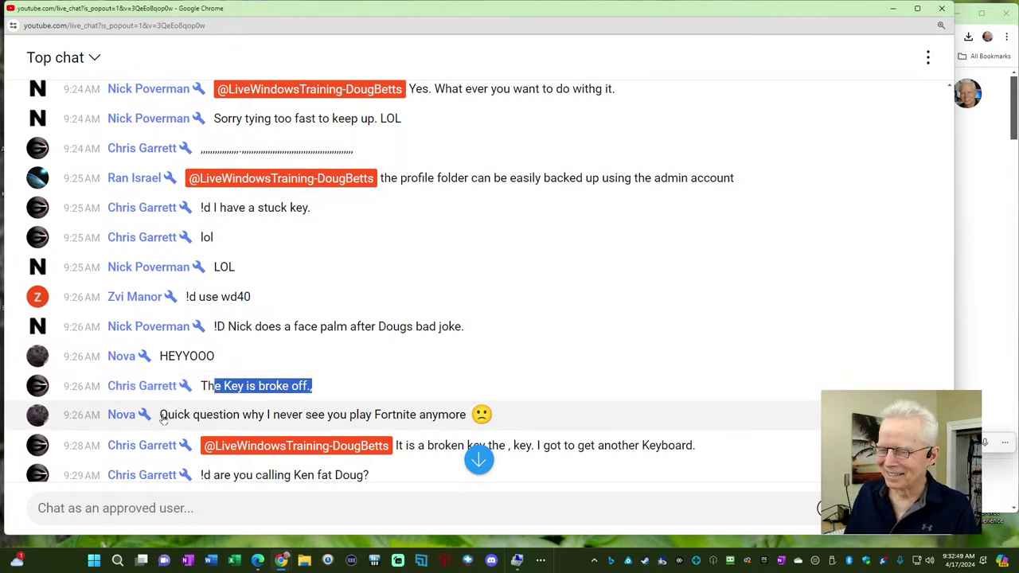
pyautogui.moveTo(163, 420); pyautogui.dragTo(468, 418)
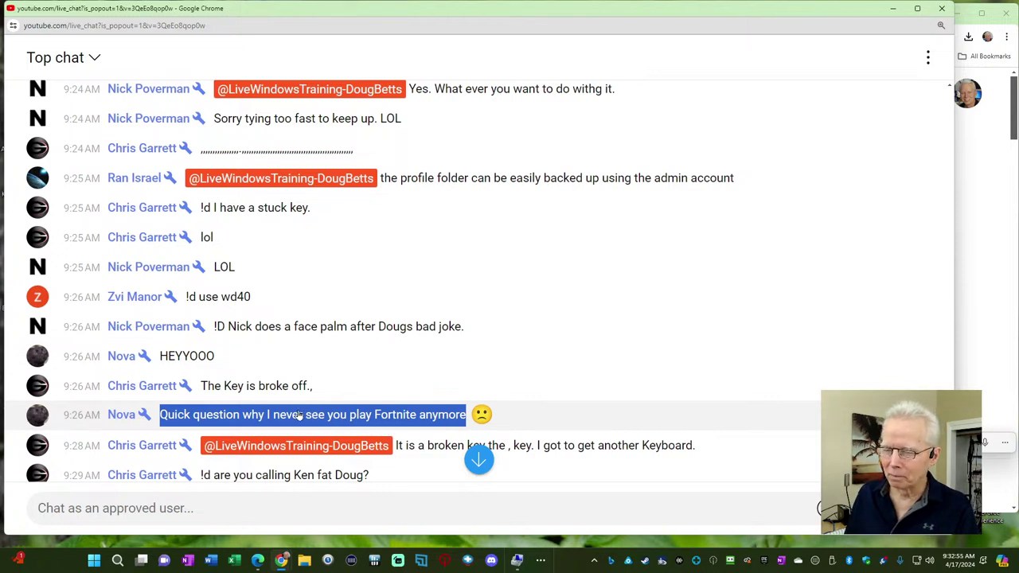
pyautogui.scroll(-7, 303, 406)
pyautogui.scroll(3, 307, 398)
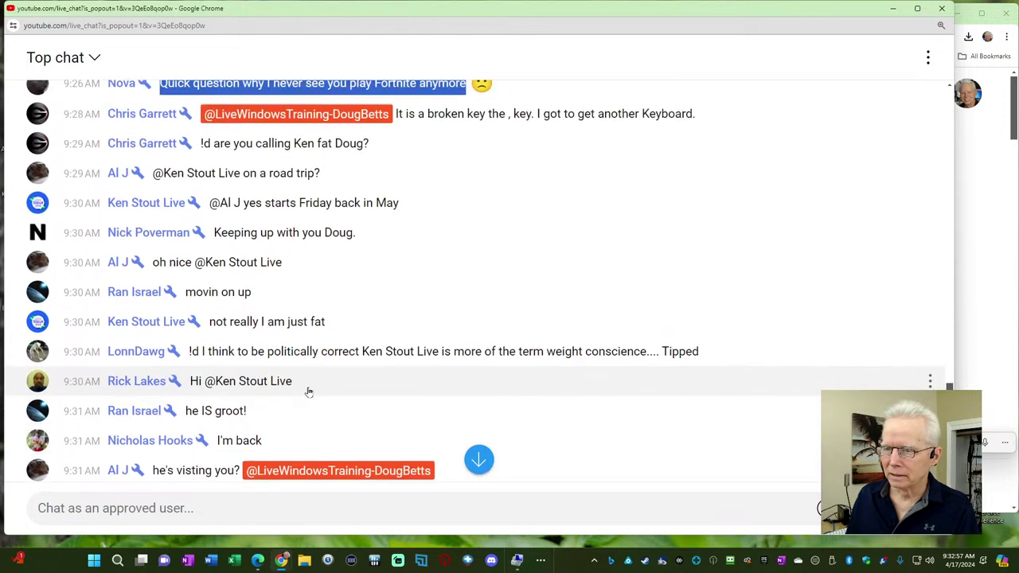
pyautogui.scroll(1, 309, 392)
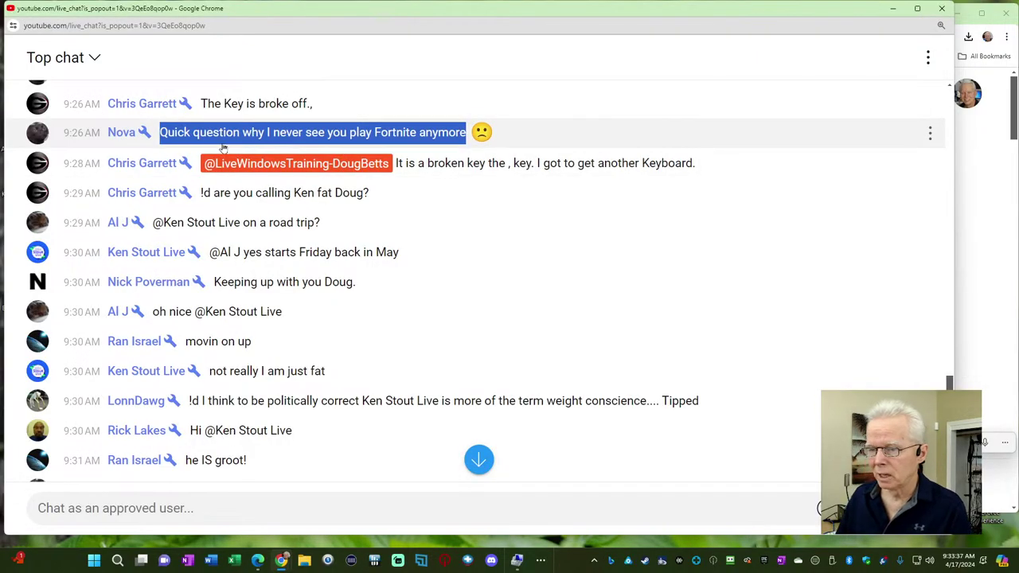
pyautogui.moveTo(397, 163); pyautogui.dragTo(687, 168)
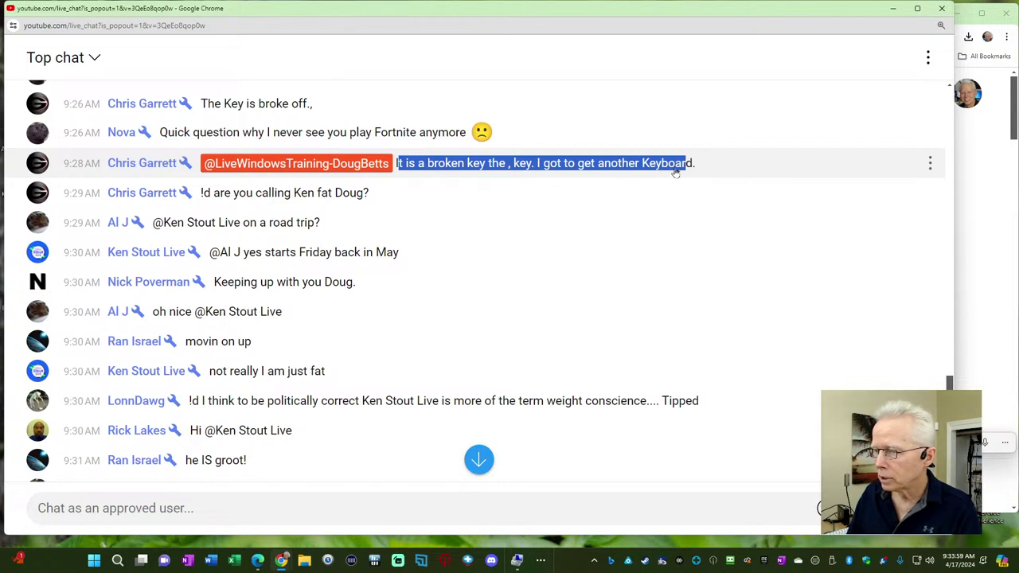
# Step: Read the live chat from the 9:29 AM road trip question to the "politically correct" message, highlighting each message in turn
pyautogui.moveTo(220, 196); pyautogui.dragTo(371, 195)
pyautogui.moveTo(204, 226); pyautogui.dragTo(326, 232)
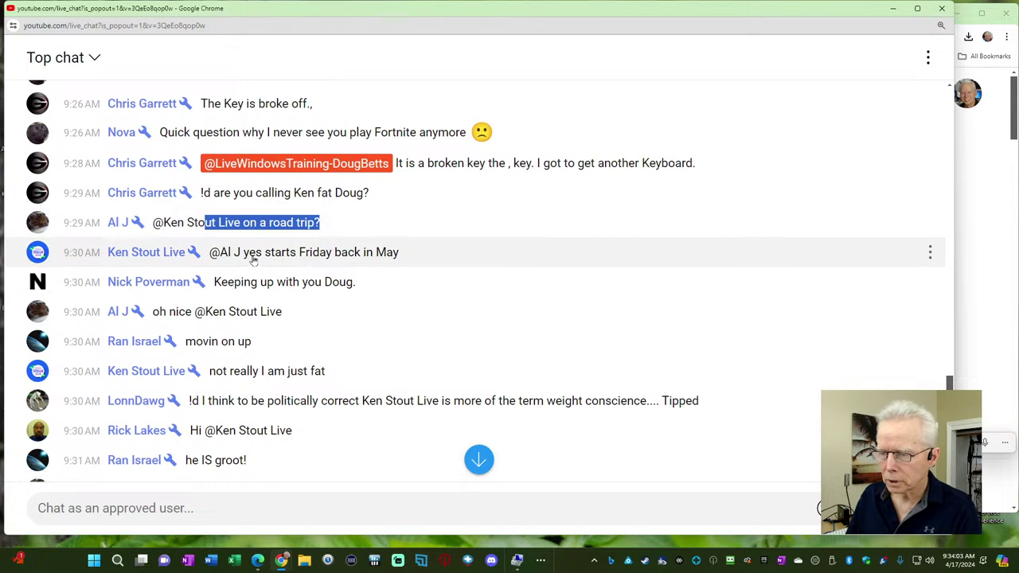
pyautogui.moveTo(254, 253); pyautogui.dragTo(392, 252)
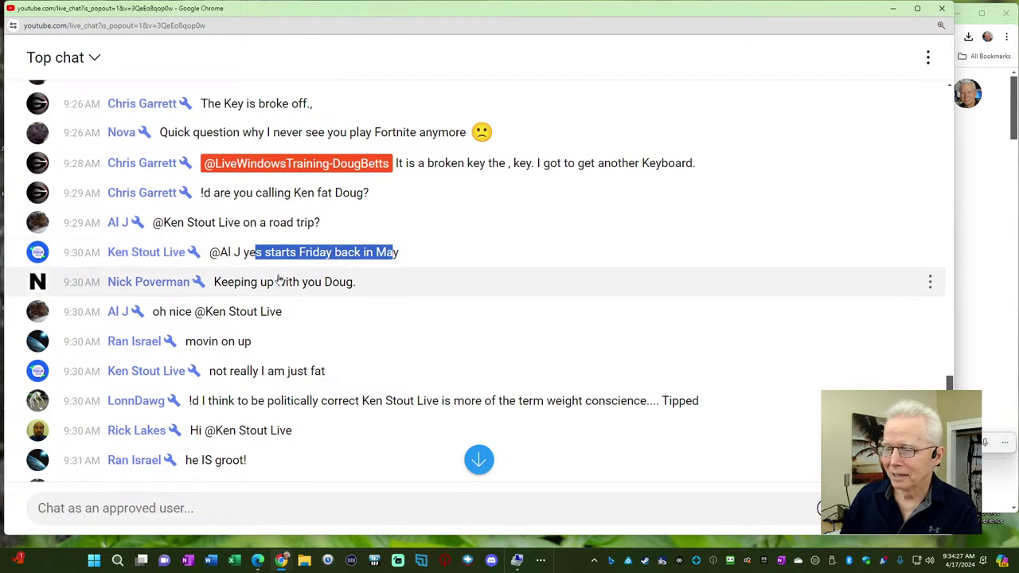
pyautogui.moveTo(223, 283); pyautogui.dragTo(355, 283)
pyautogui.moveTo(194, 312); pyautogui.dragTo(293, 318)
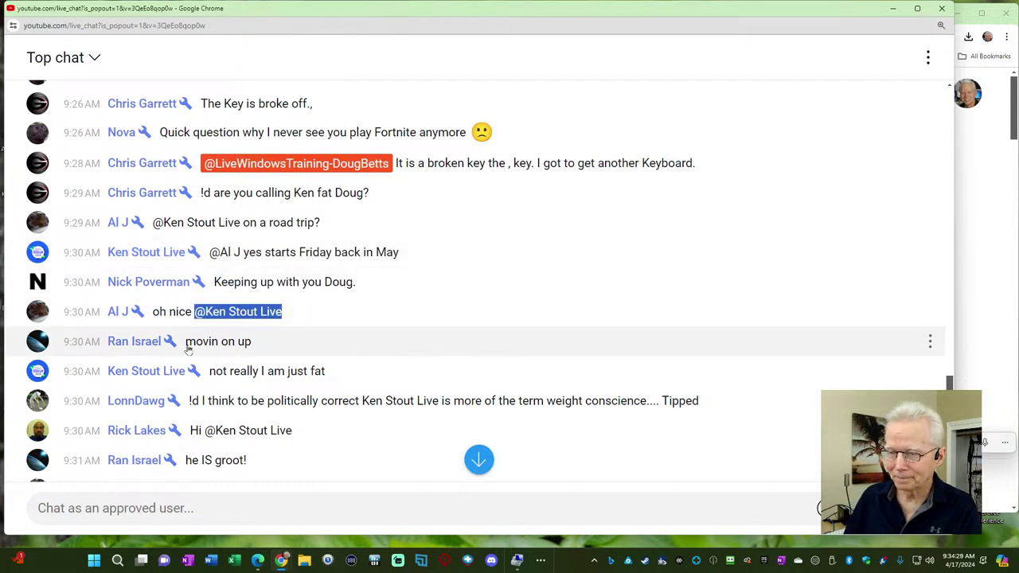
pyautogui.moveTo(186, 342); pyautogui.dragTo(268, 355)
pyautogui.moveTo(215, 382); pyautogui.dragTo(306, 398)
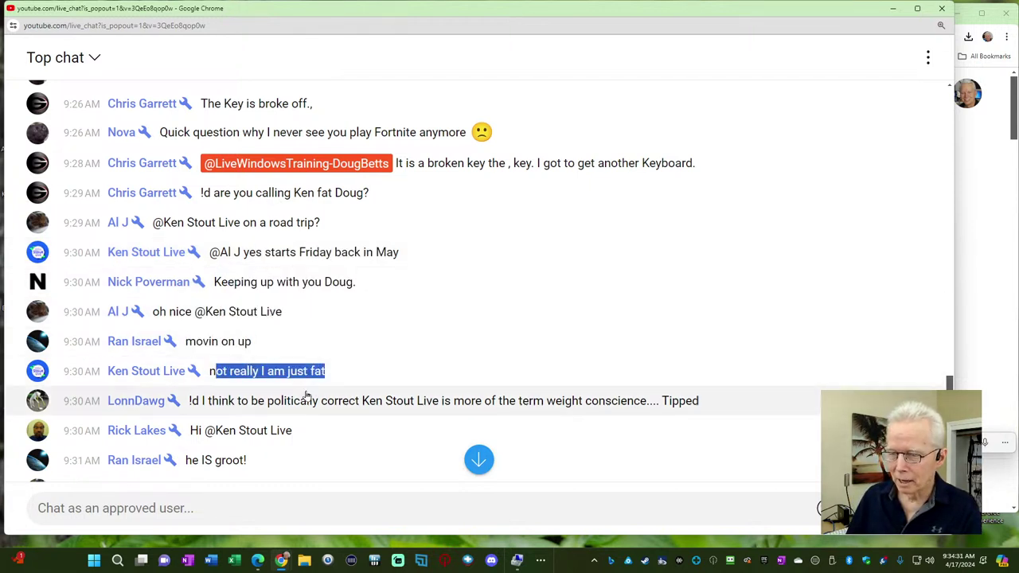
pyautogui.moveTo(199, 404); pyautogui.dragTo(671, 402)
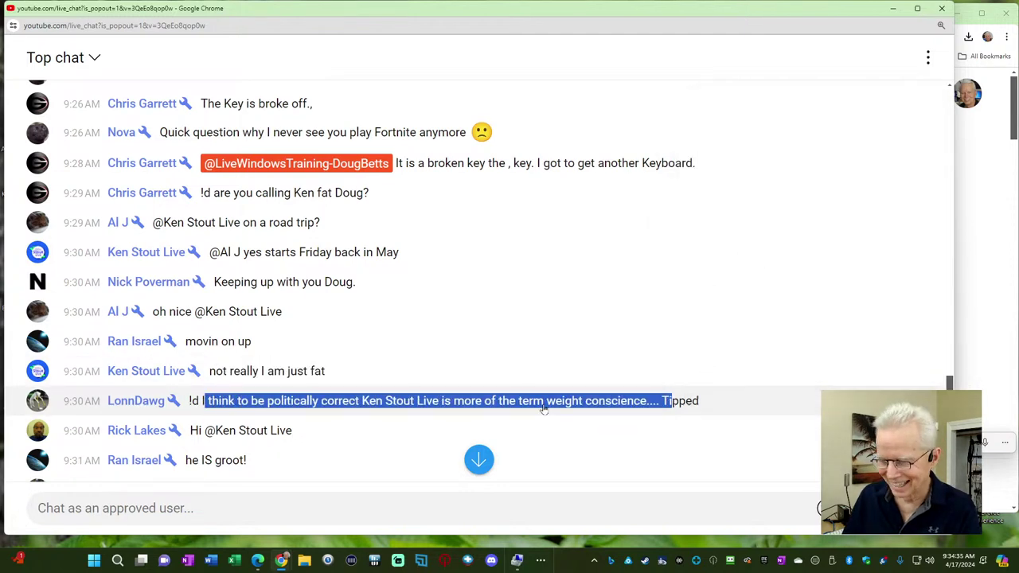
# Step: Highlight "weight conscience" in the 9:30 AM message, and read the live chat on to "I'm back"
pyautogui.scroll(-2, 342, 397)
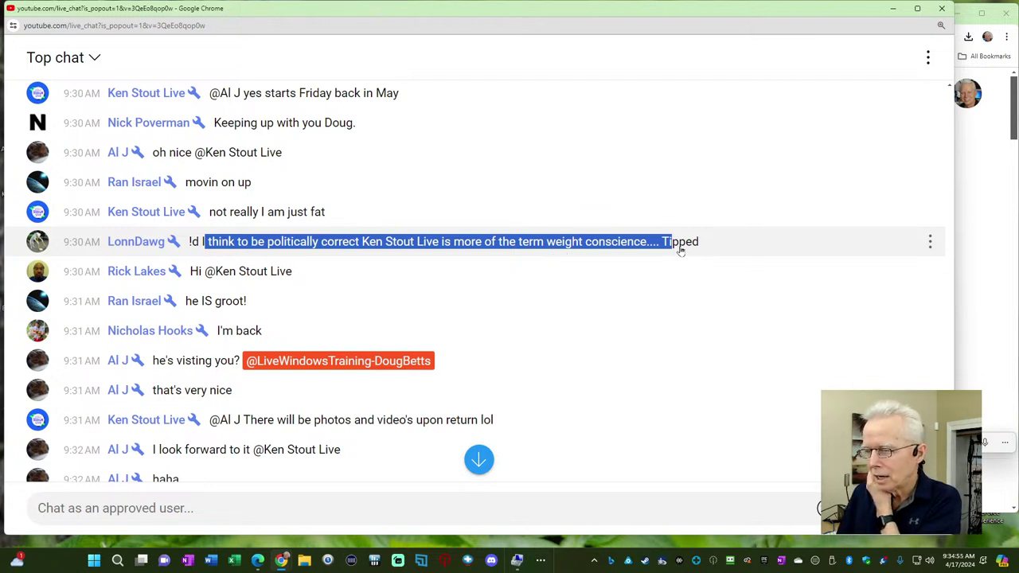
pyautogui.rightClick(593, 243)
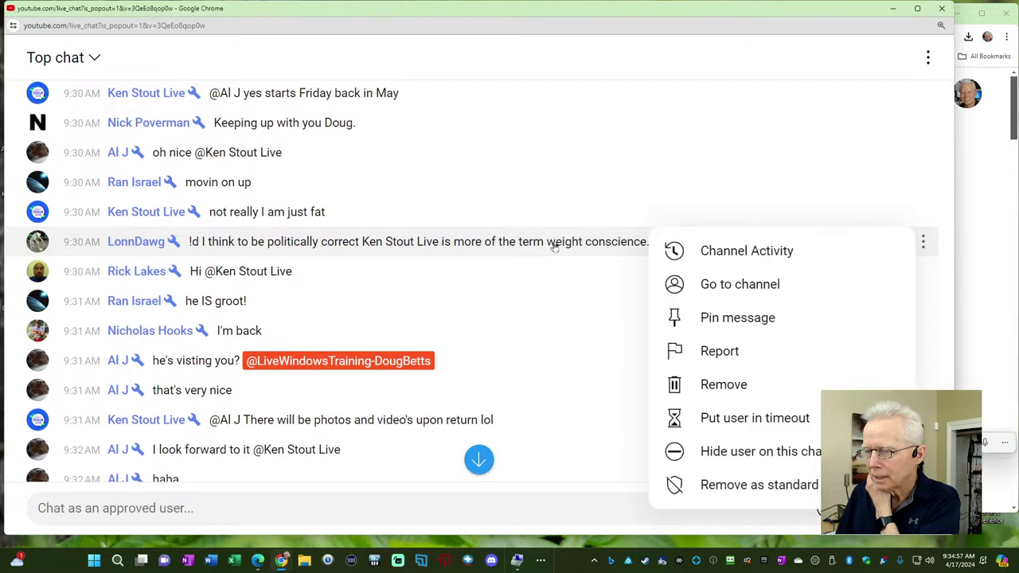
pyautogui.moveTo(547, 242); pyautogui.dragTo(635, 249)
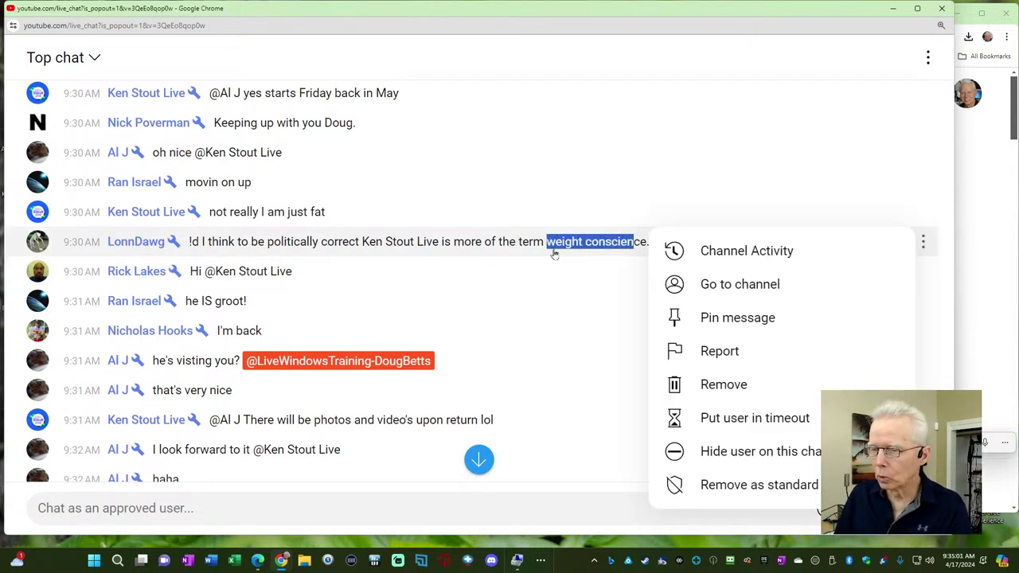
pyautogui.click(287, 288)
pyautogui.moveTo(236, 275); pyautogui.dragTo(314, 287)
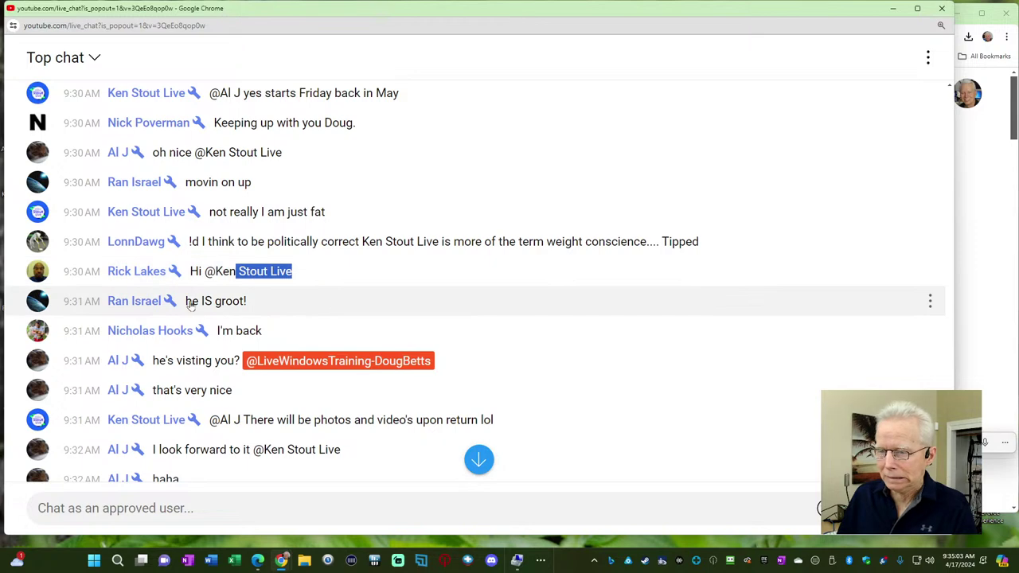
pyautogui.moveTo(188, 306); pyautogui.dragTo(287, 304)
pyautogui.moveTo(216, 333); pyautogui.dragTo(296, 341)
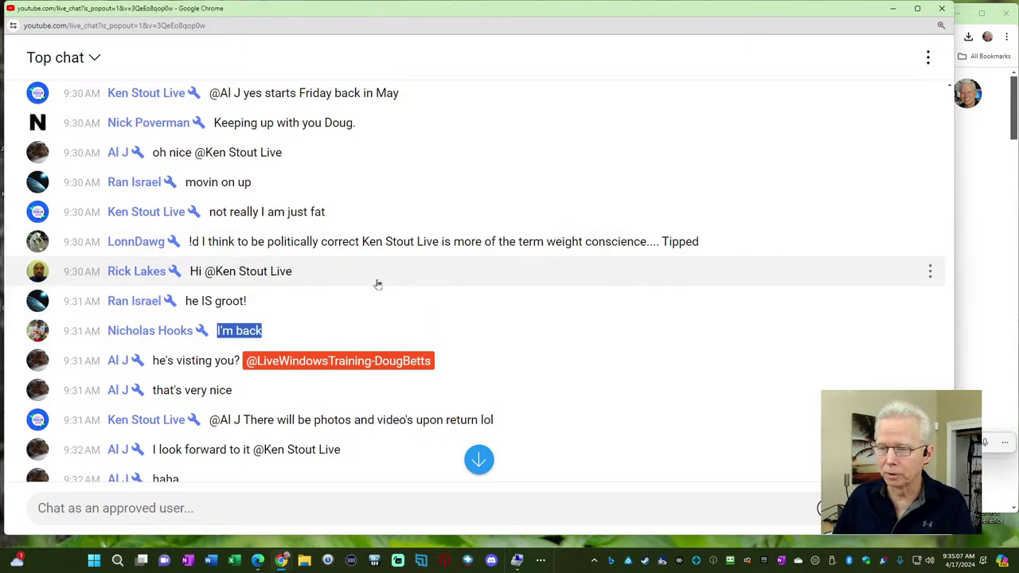
# Step: Read the live chat from "that's very nice" to the 9:32 AM "haha", highlighting the photos and videos message along the way
pyautogui.scroll(-3, 379, 284)
pyautogui.scroll(1, 263, 255)
pyautogui.moveTo(153, 213); pyautogui.dragTo(216, 215)
pyautogui.moveTo(162, 242); pyautogui.dragTo(549, 283)
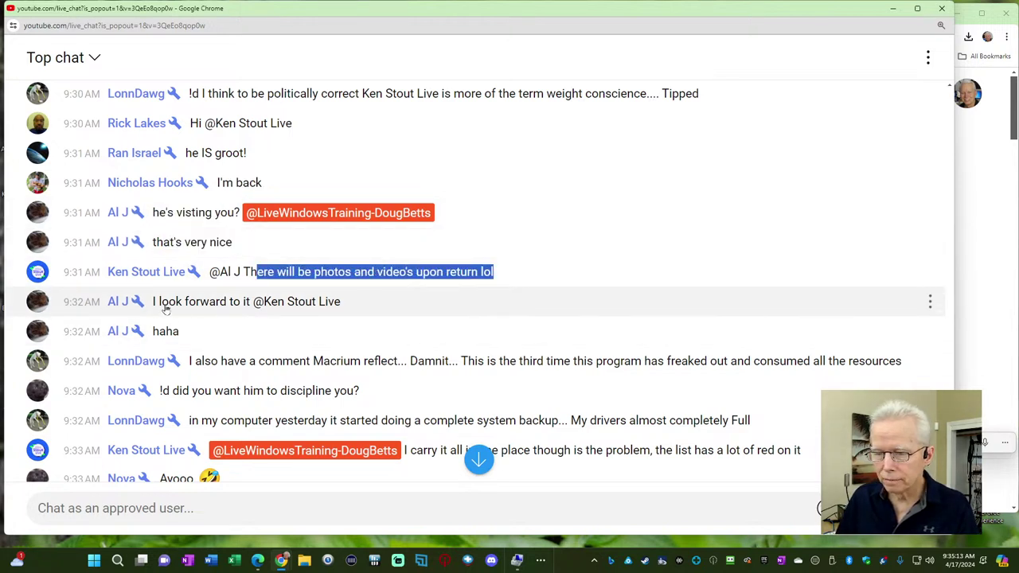
pyautogui.moveTo(165, 309); pyautogui.dragTo(344, 310)
pyautogui.moveTo(149, 332); pyautogui.dragTo(206, 331)
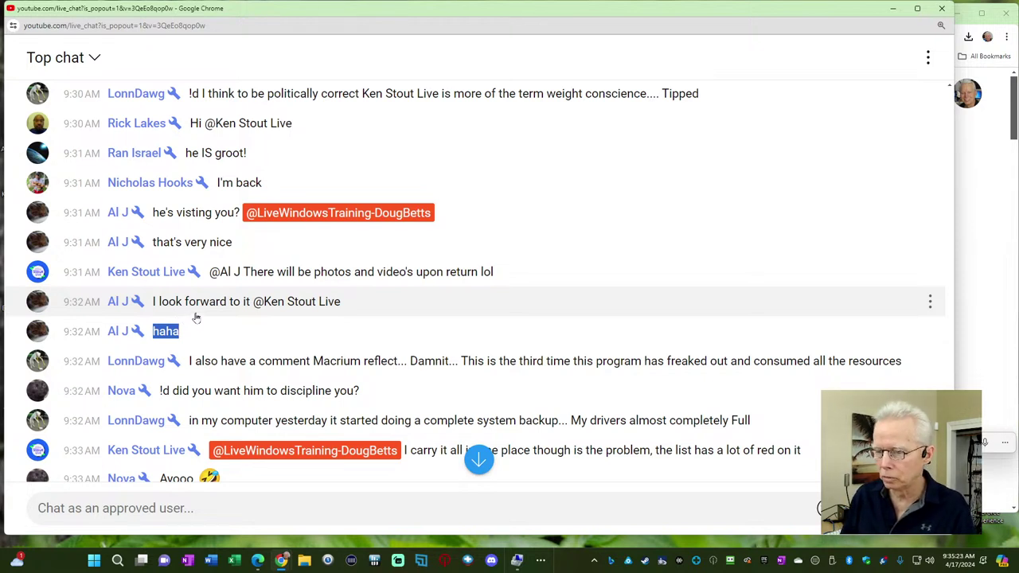
# Step: Highlight the 9:32 AM live chat comment about Macrium Reflect consuming all the resources and look over the messages below it
pyautogui.scroll(-1, 198, 314)
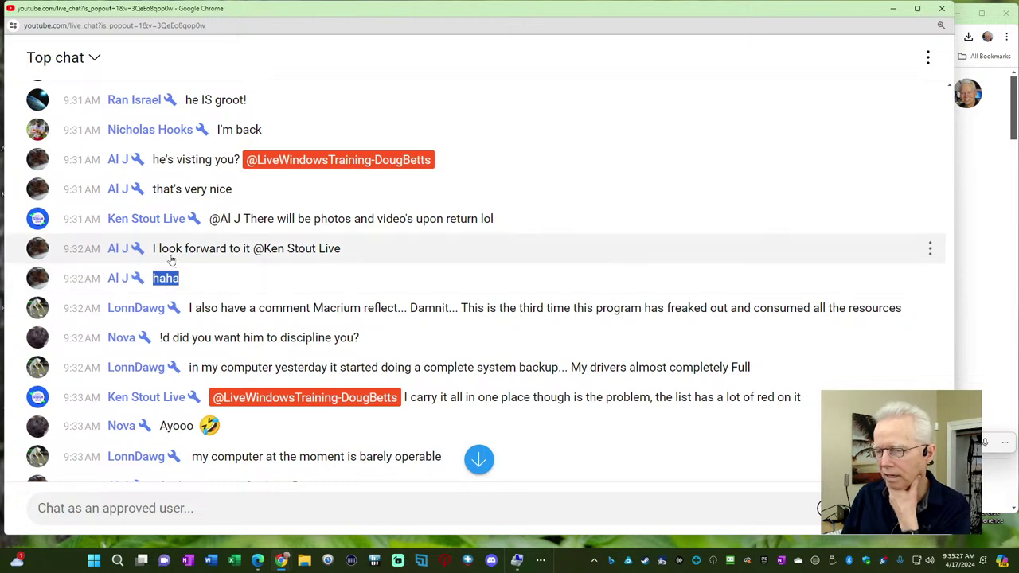
pyautogui.moveTo(163, 253); pyautogui.dragTo(234, 250)
pyautogui.moveTo(160, 278); pyautogui.dragTo(826, 309)
pyautogui.scroll(-3, 646, 315)
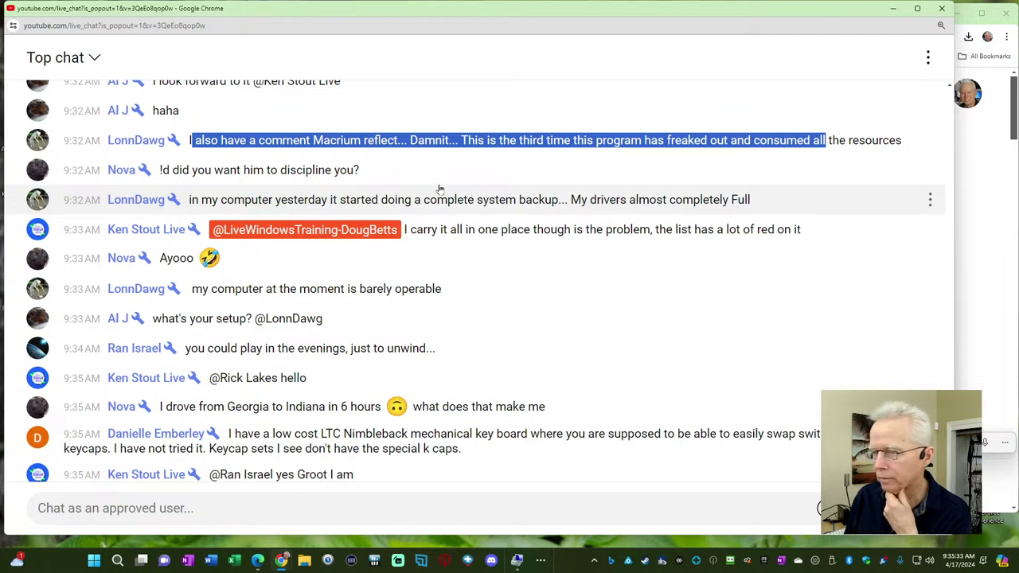
pyautogui.scroll(1, 449, 146)
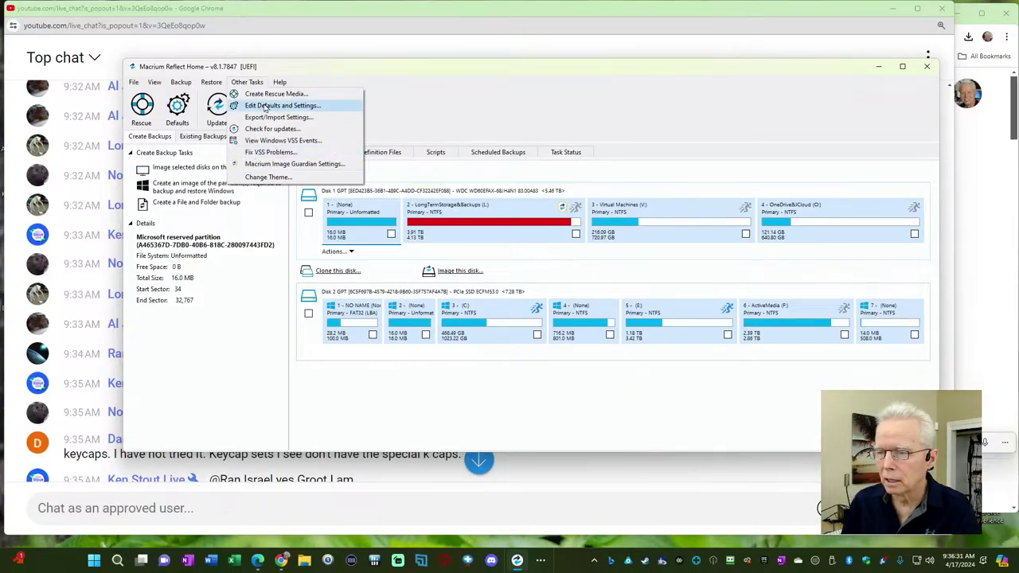
# Step: Examine the CPU priority setting in Macrium Reflect's advanced settings and close the defaults and settings window
pyautogui.click(265, 108)
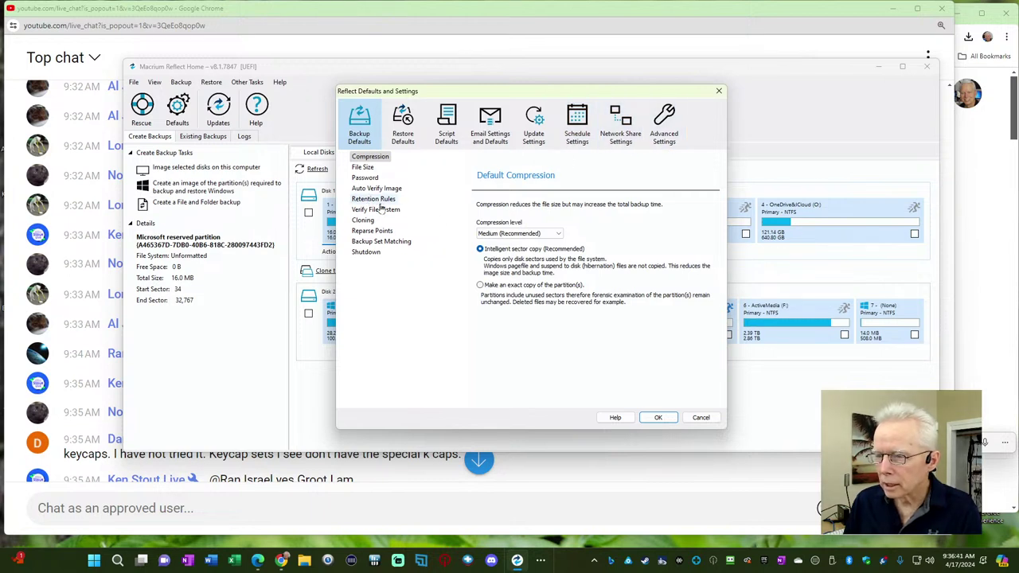
pyautogui.click(663, 136)
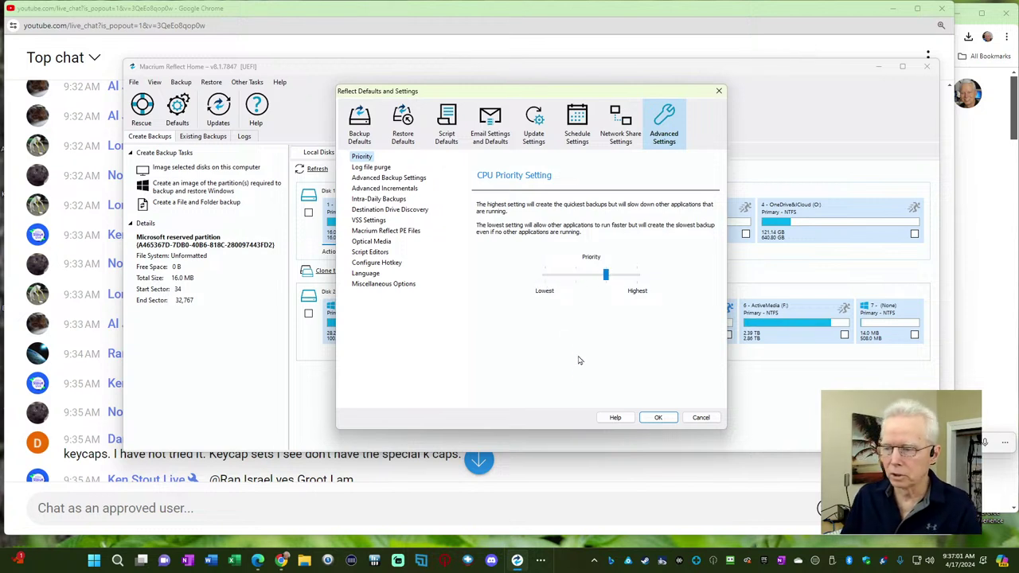
pyautogui.click(668, 420)
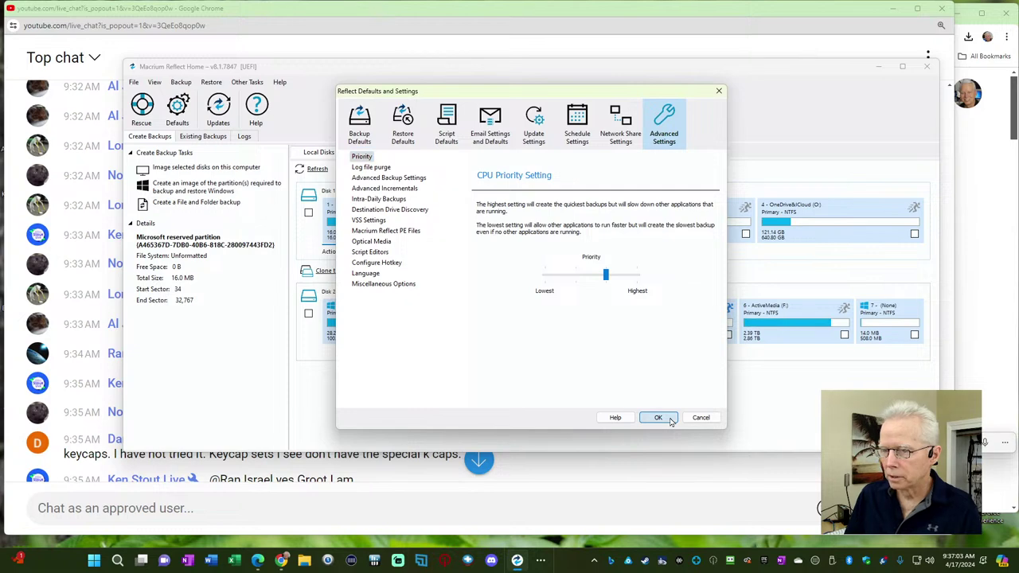
# Step: Return to the live chat and highlight the 9:32 AM "discipline you" question and the complete system backup message
pyautogui.click(495, 27)
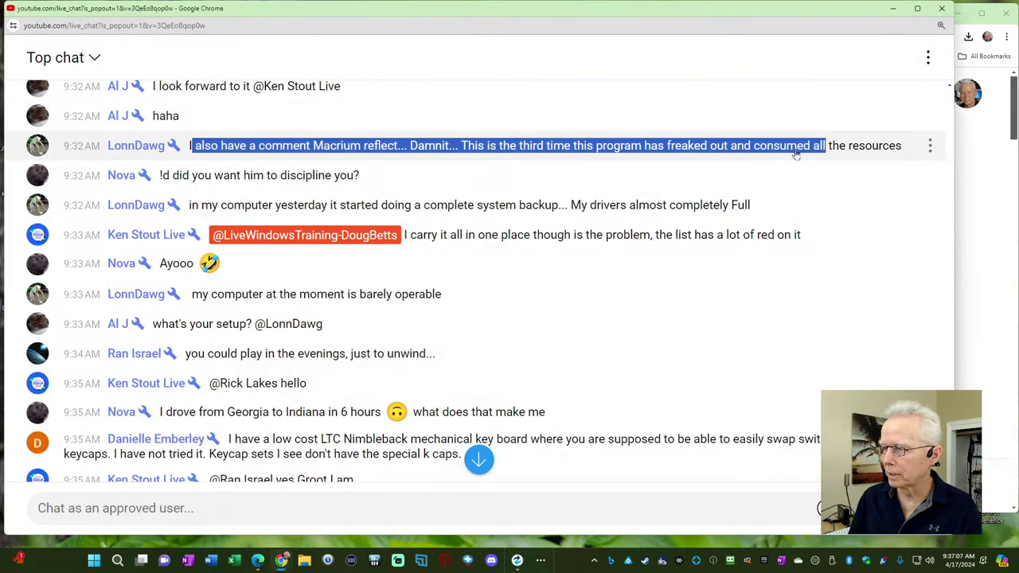
pyautogui.moveTo(180, 176); pyautogui.dragTo(362, 176)
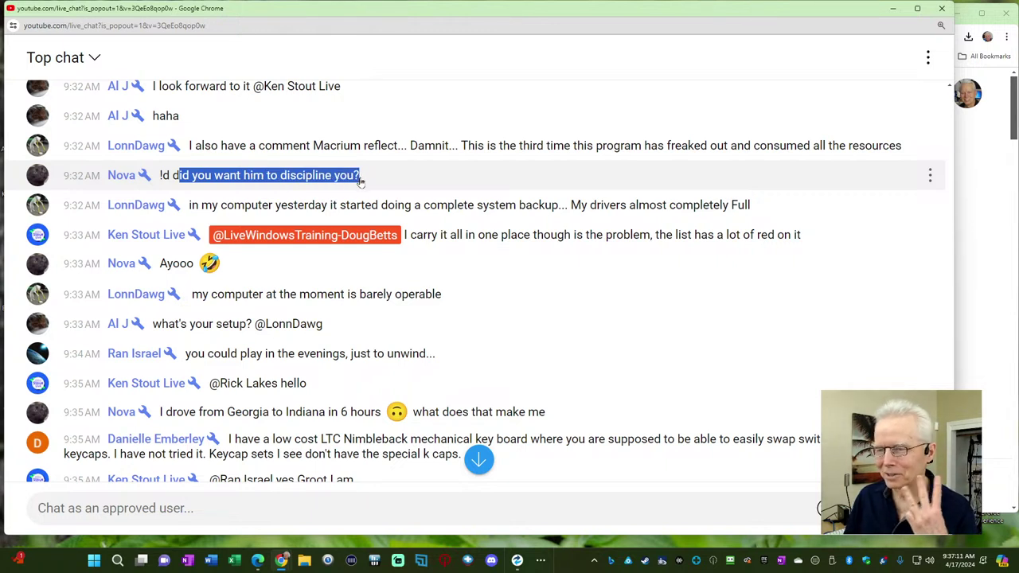
pyautogui.moveTo(199, 206); pyautogui.dragTo(727, 206)
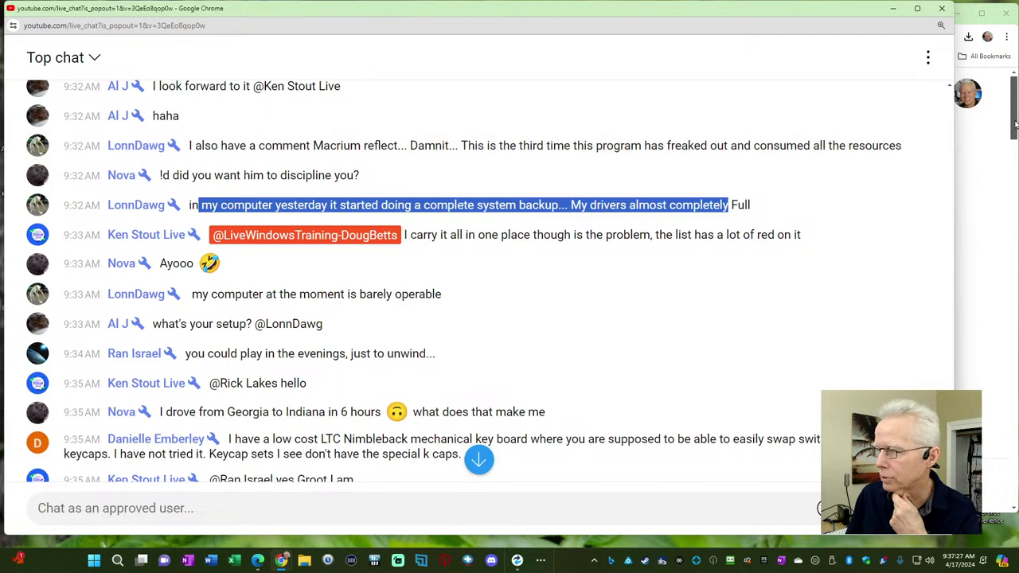
# Step: Switch to Macrium Reflect, look over the backup defaults in its defaults and settings, and close them without changes
pyautogui.hotkey('alt', 'Tab')
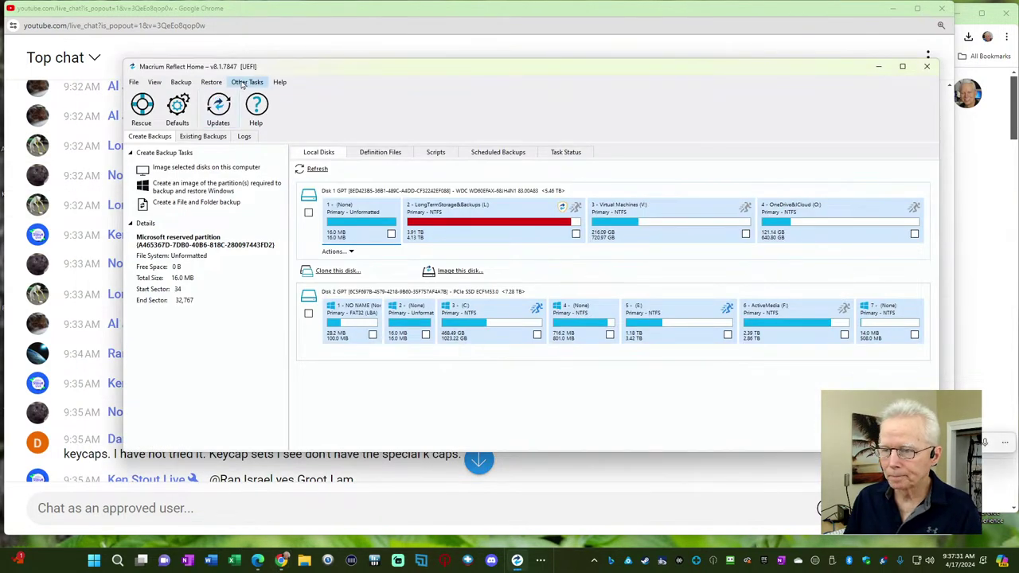
pyautogui.click(157, 85)
pyautogui.click(243, 82)
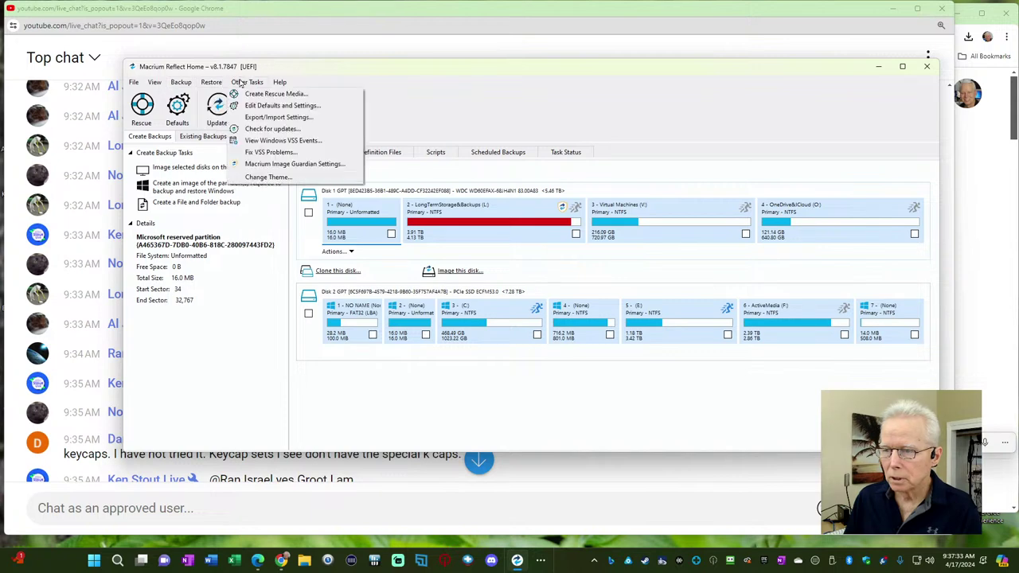
pyautogui.click(259, 105)
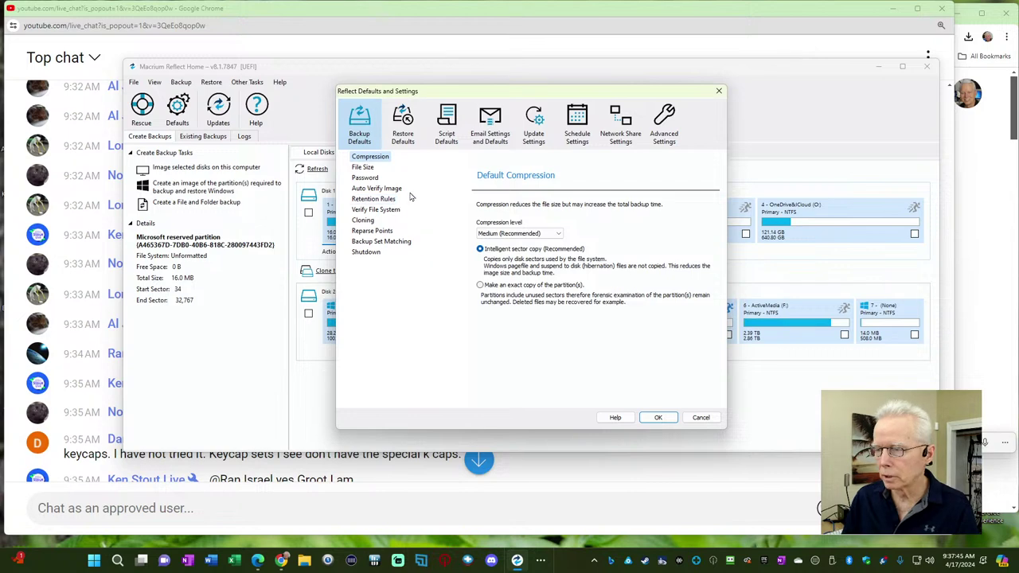
pyautogui.click(700, 418)
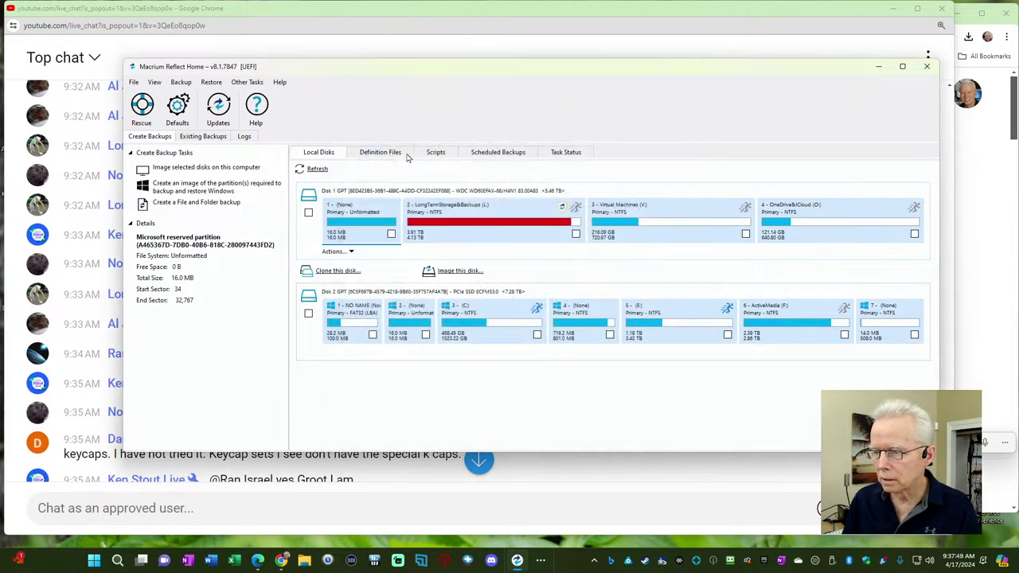
# Step: Open the BBB-Cdrive.xml backup definition for editing, examine its schedules and retention rules, and cancel without changes
pyautogui.click(395, 153)
pyautogui.click(346, 213)
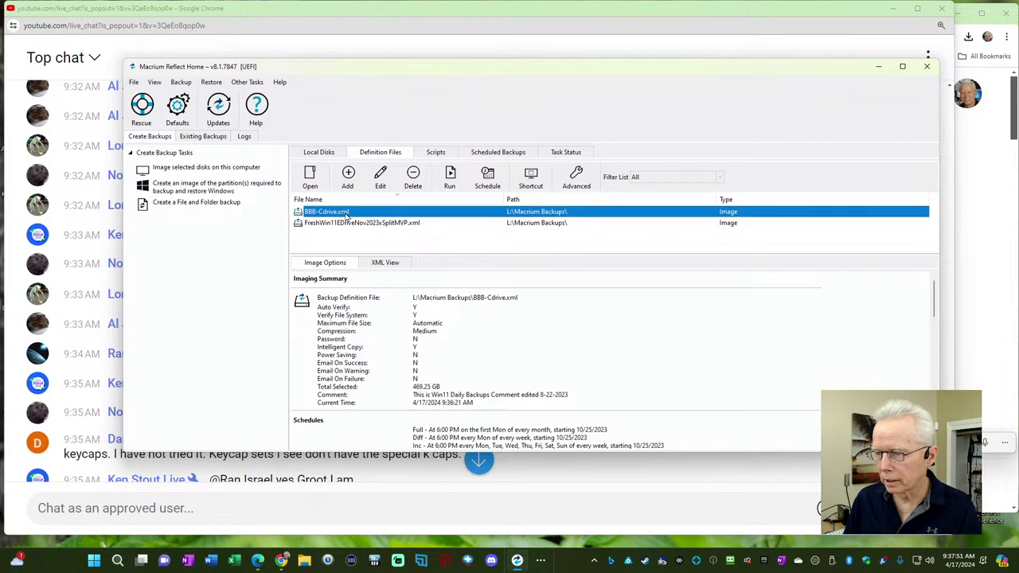
pyautogui.rightClick(346, 215)
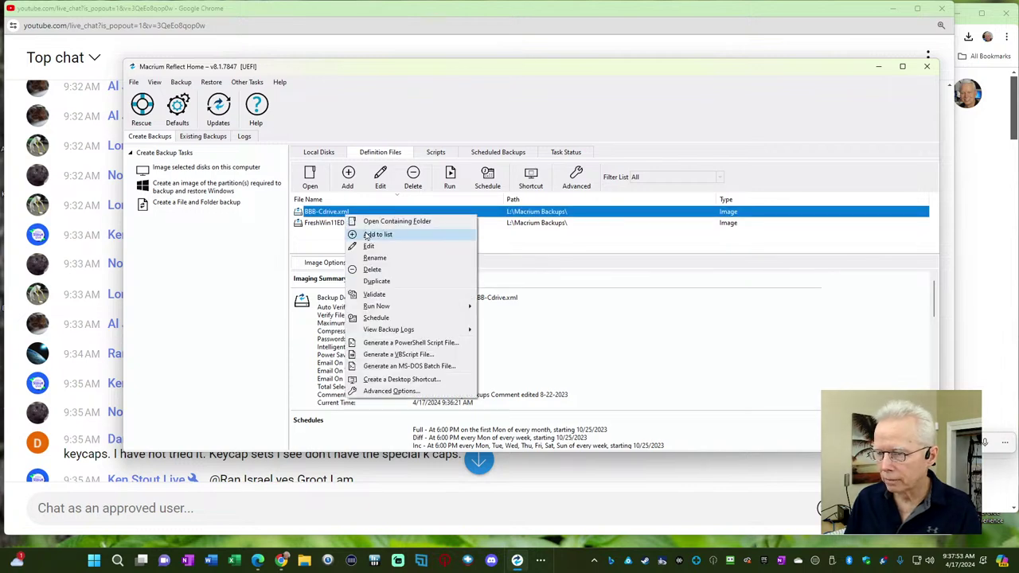
pyautogui.click(376, 248)
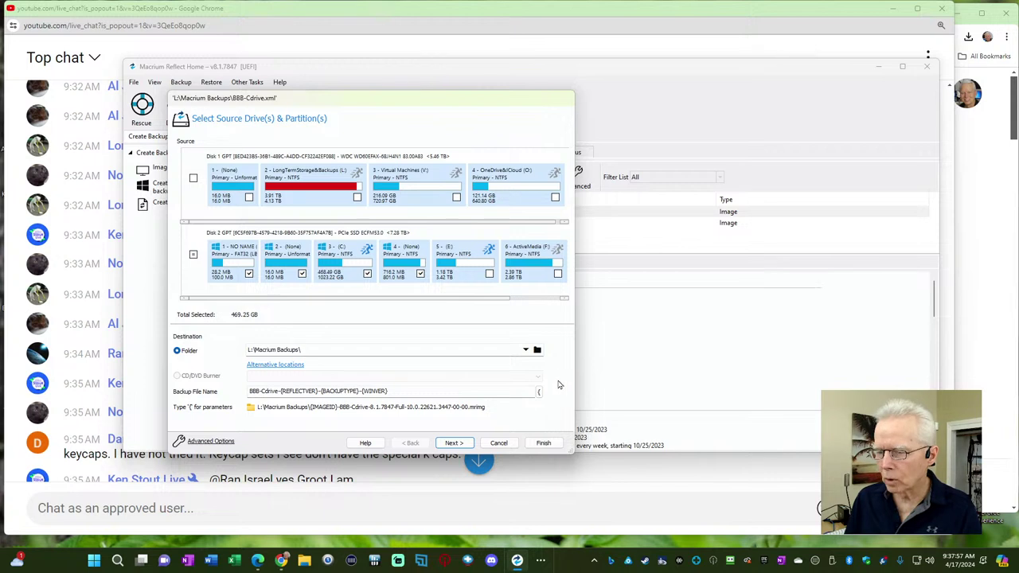
pyautogui.click(453, 443)
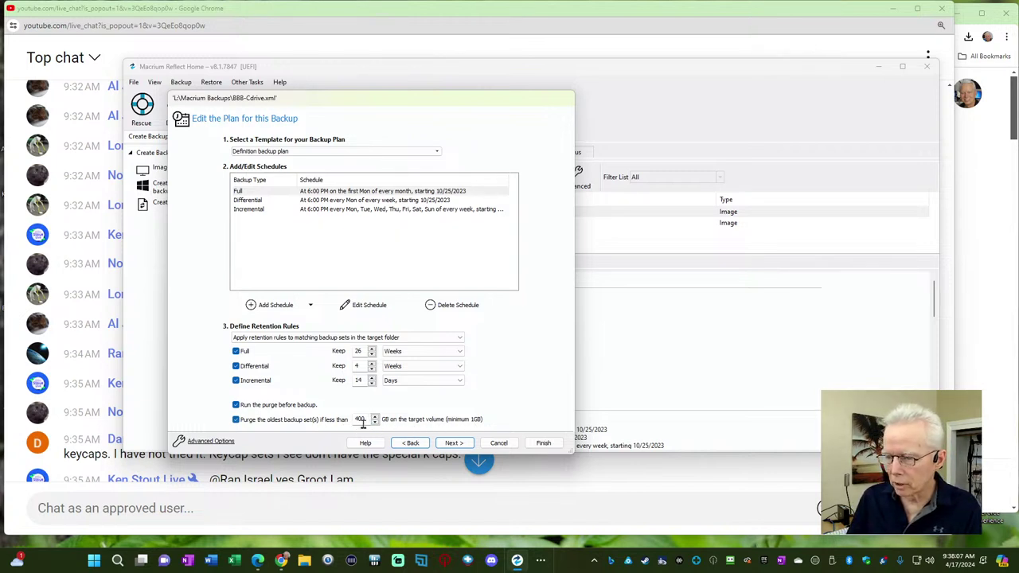
pyautogui.click(499, 443)
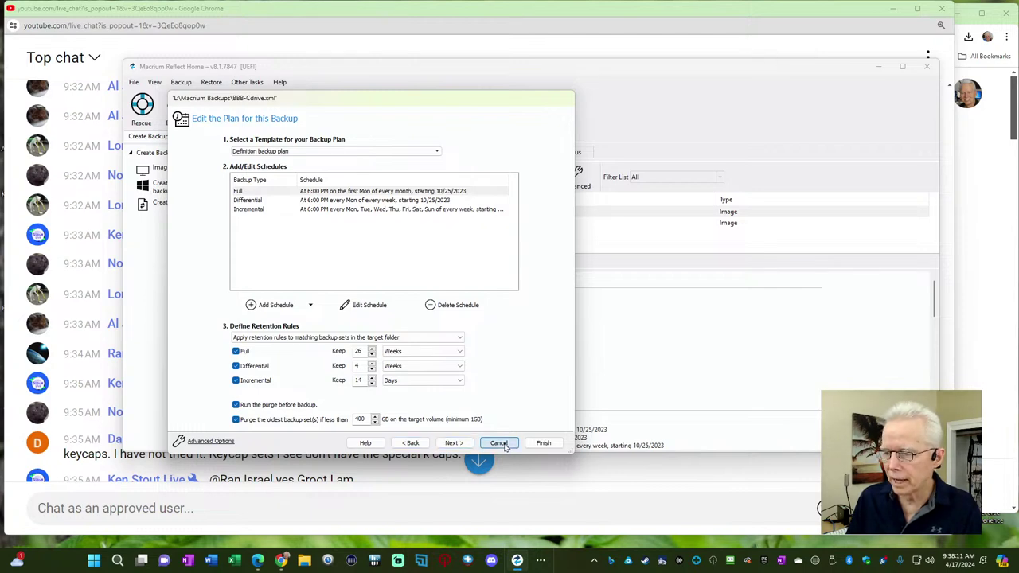
# Step: Look over the existing Macrium image backups and the actions offered for the 4/4/2024 incremental image, without running any
pyautogui.click(204, 136)
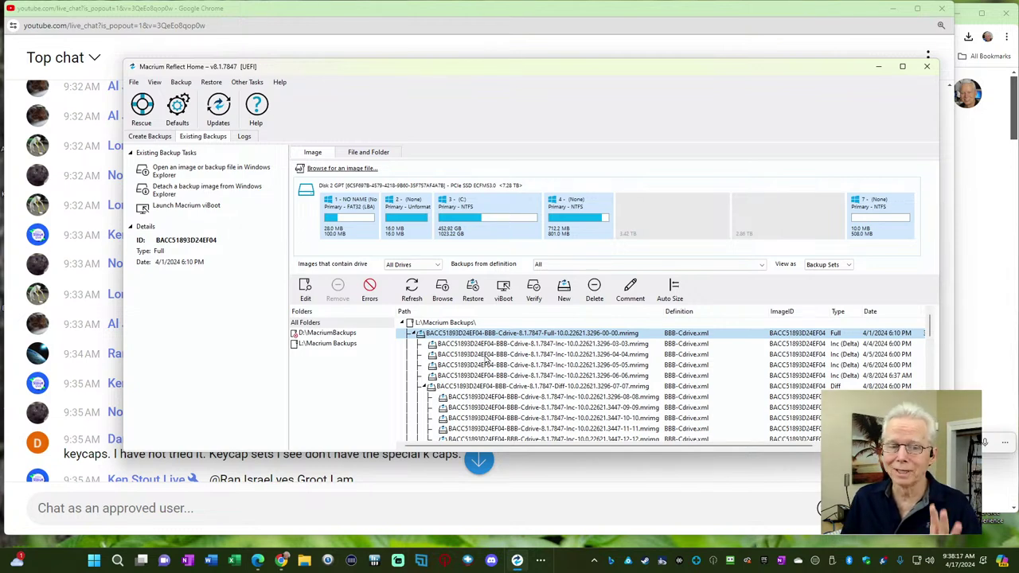
pyautogui.moveTo(475, 348)
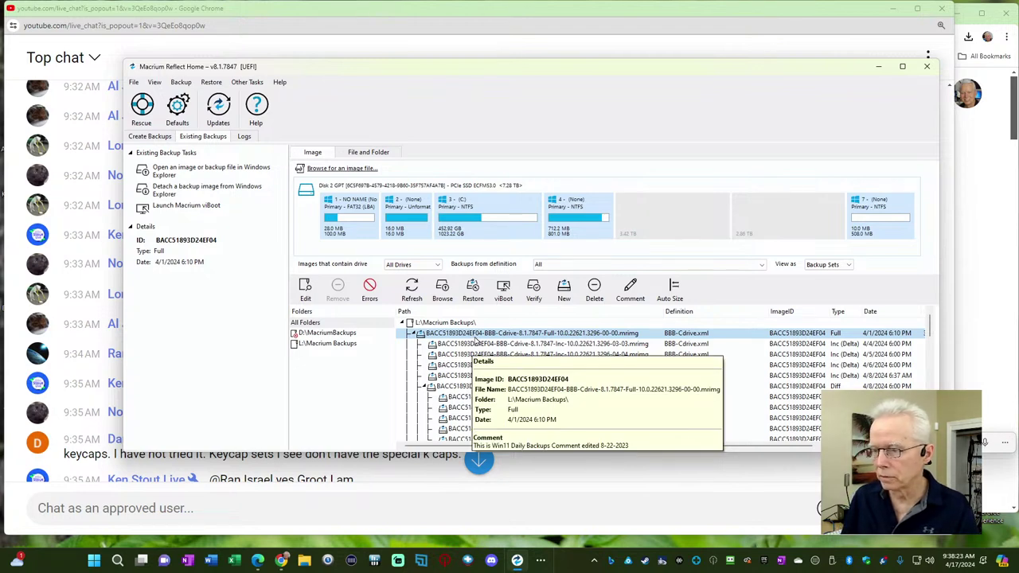
pyautogui.rightClick(490, 346)
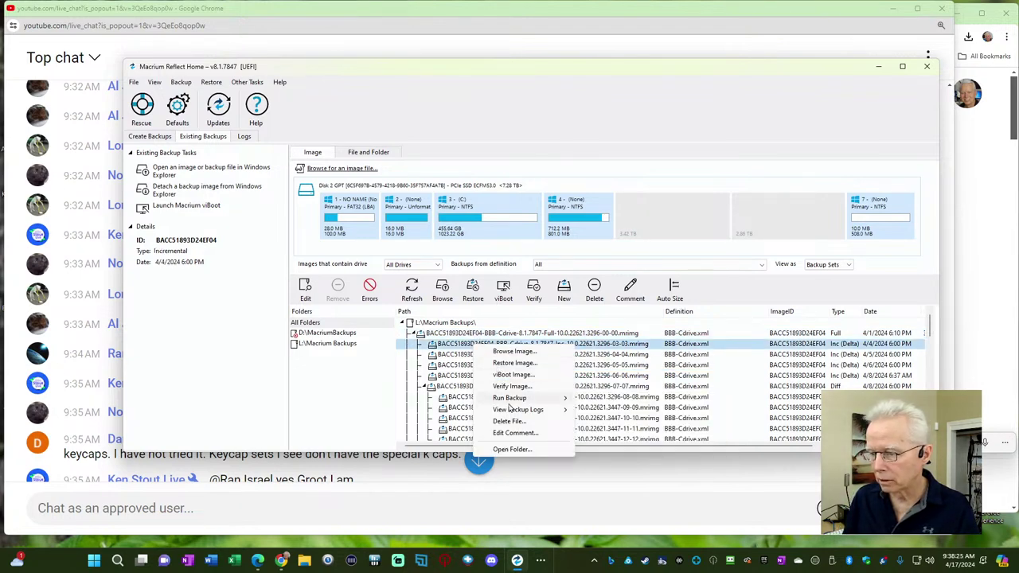
pyautogui.click(468, 110)
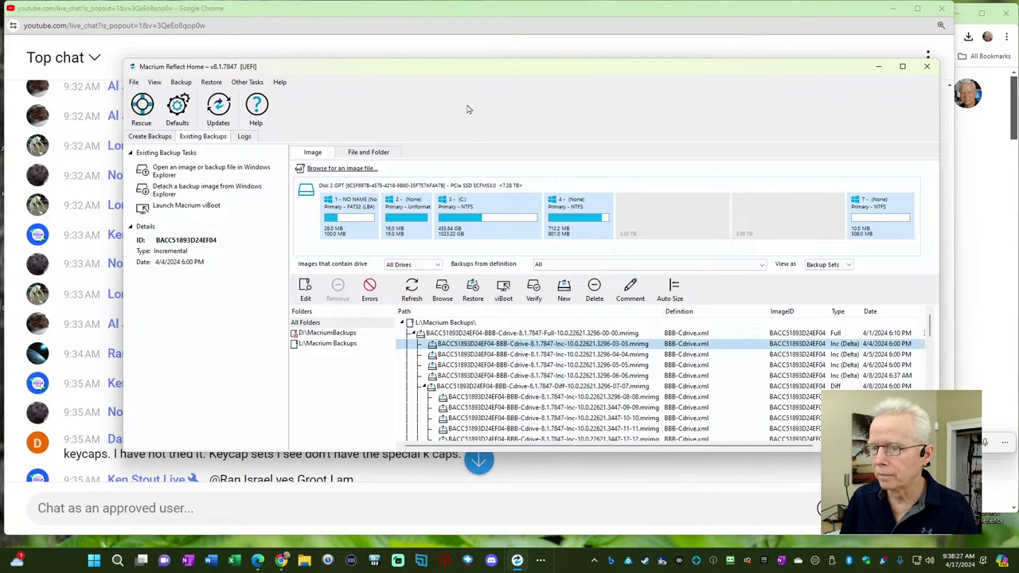
# Step: Examine the default retention rules in Macrium Reflect's defaults and settings, and cancel without changes
pyautogui.click(241, 82)
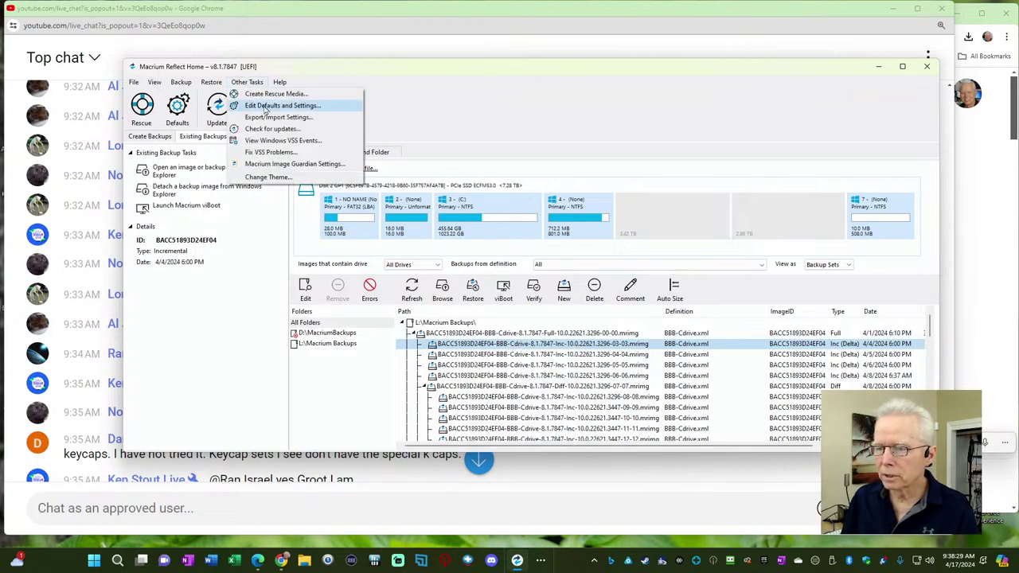
pyautogui.click(267, 106)
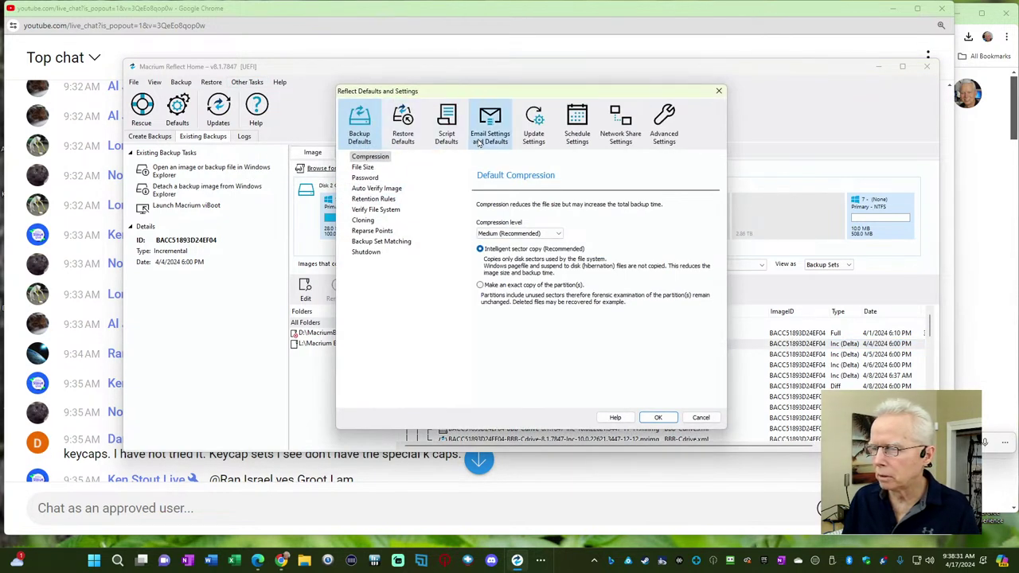
pyautogui.click(374, 199)
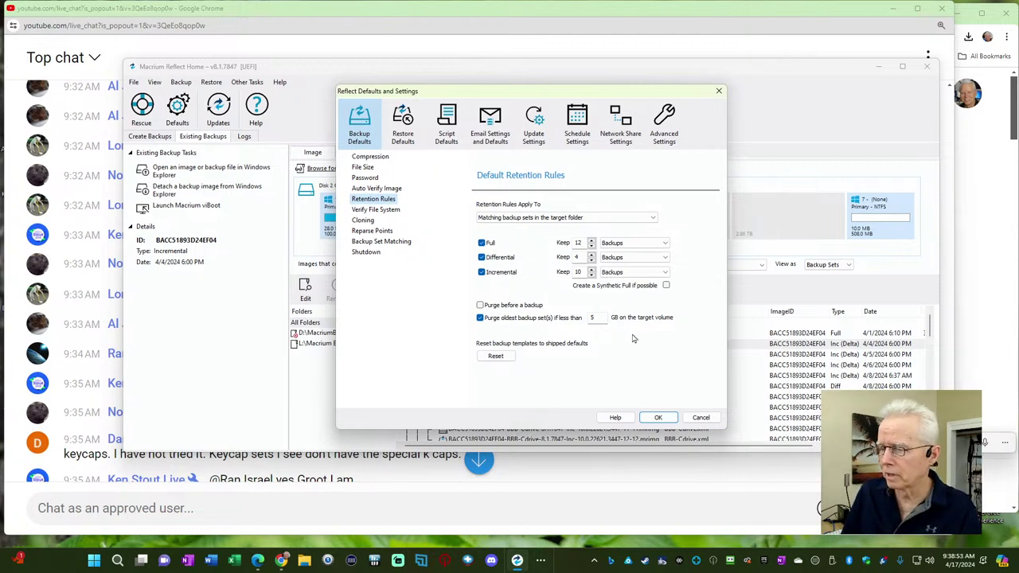
pyautogui.click(701, 418)
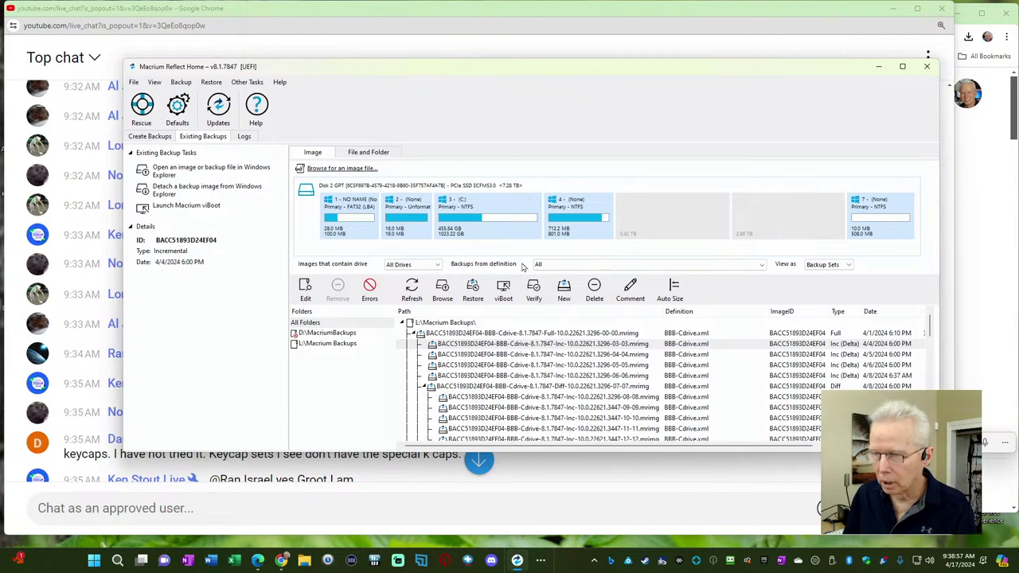
# Step: Return to the live chat and highlight the 9:33 AM "I carry it all in one place" message, ending on "the list has a lot of red on it"
pyautogui.click(502, 36)
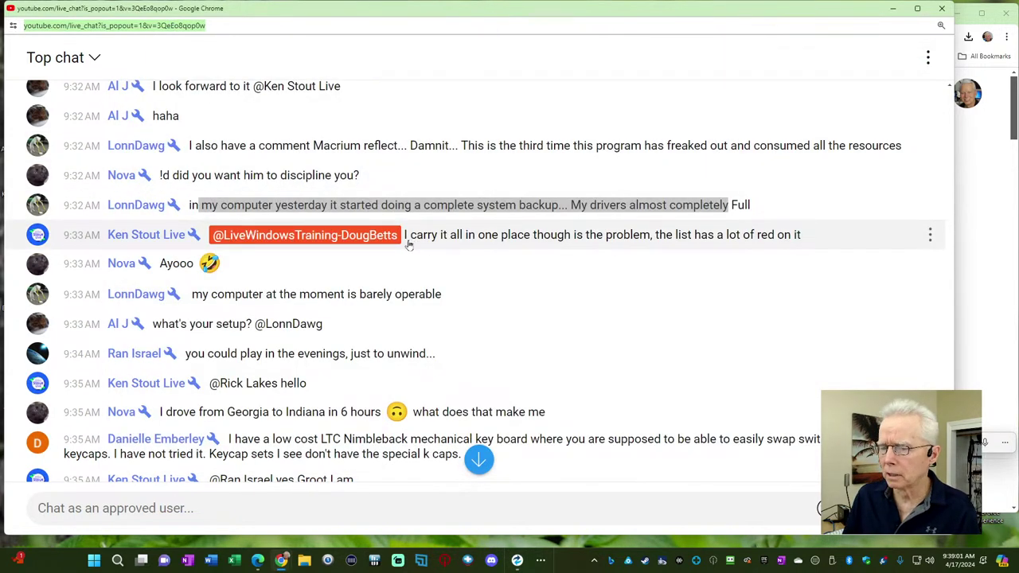
pyautogui.moveTo(409, 244); pyautogui.dragTo(784, 249)
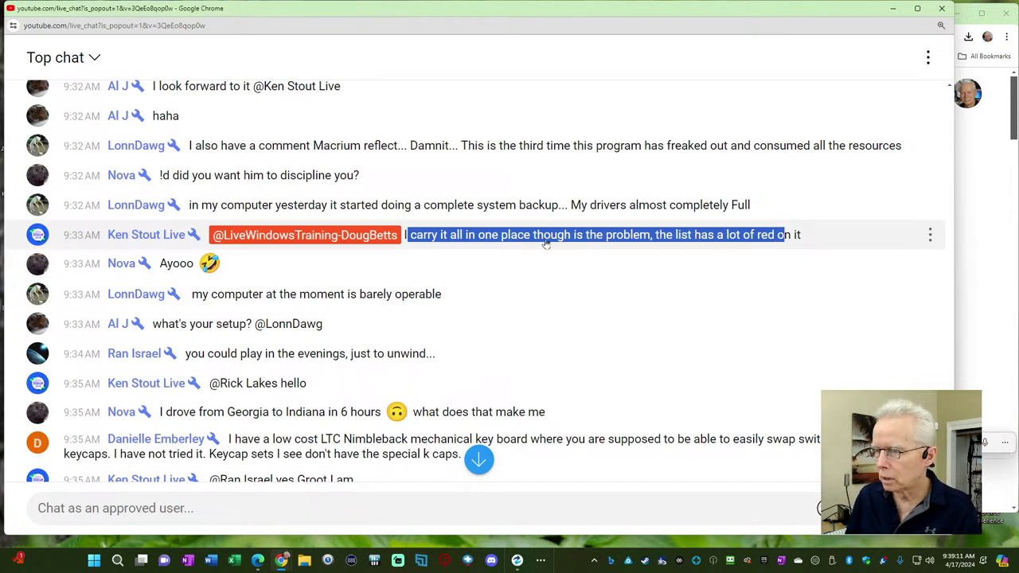
pyautogui.click(653, 237)
pyautogui.moveTo(656, 236); pyautogui.dragTo(808, 251)
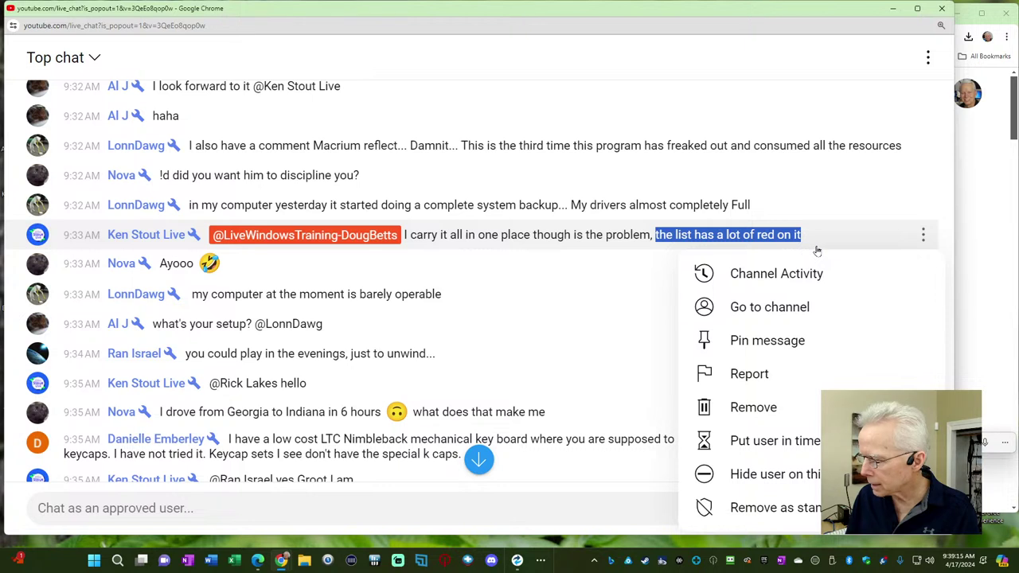
pyautogui.press('Escape')
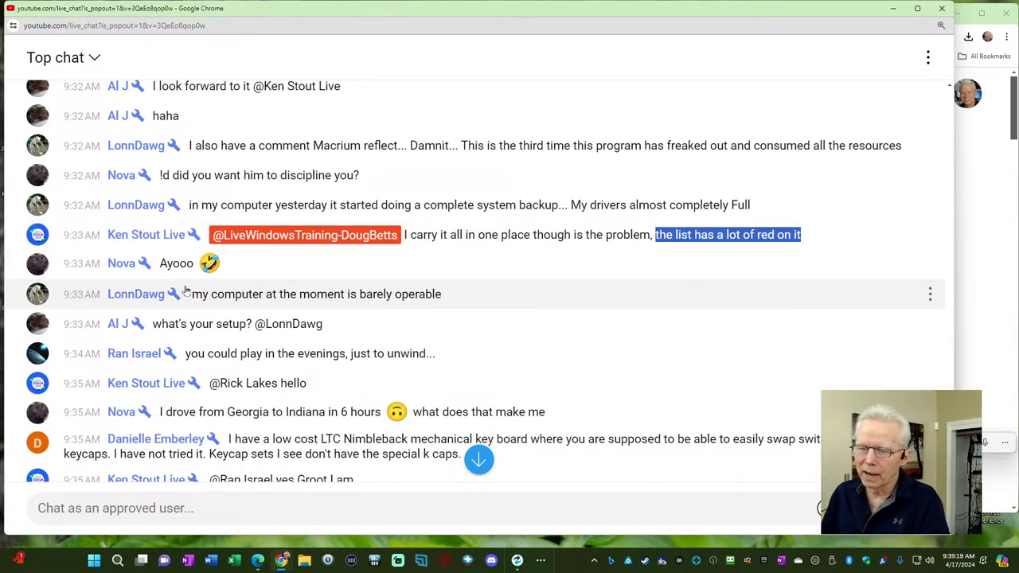
# Step: Highlight the 9:33 AM messages "my computer at the moment is barely operable" and "what's your setup", and view the hidden system tray icons
pyautogui.moveTo(202, 297); pyautogui.dragTo(446, 296)
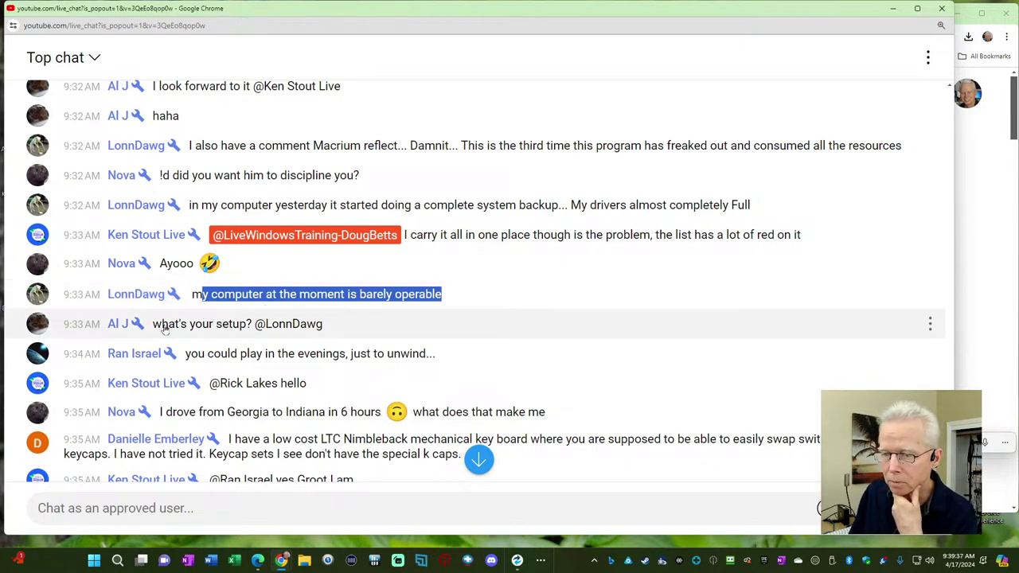
pyautogui.moveTo(163, 326); pyautogui.dragTo(248, 333)
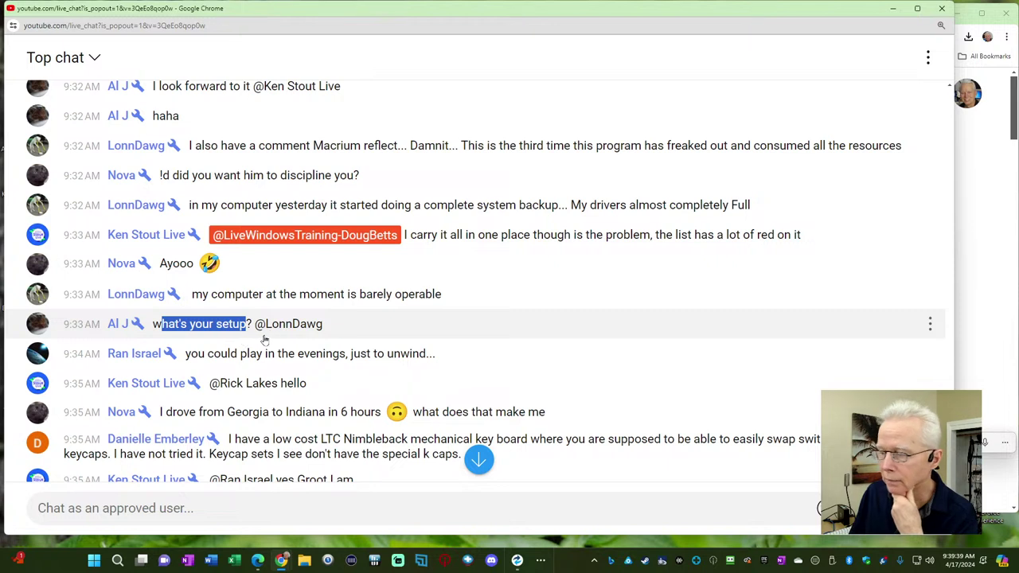
pyautogui.click(587, 561)
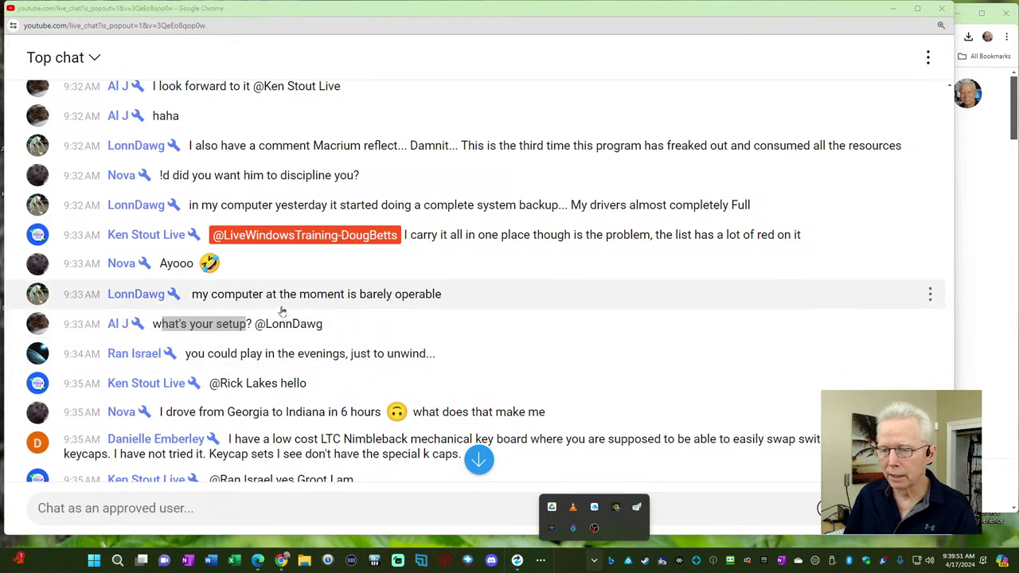
pyautogui.moveTo(212, 294); pyautogui.dragTo(398, 296)
pyautogui.moveTo(154, 325); pyautogui.dragTo(248, 326)
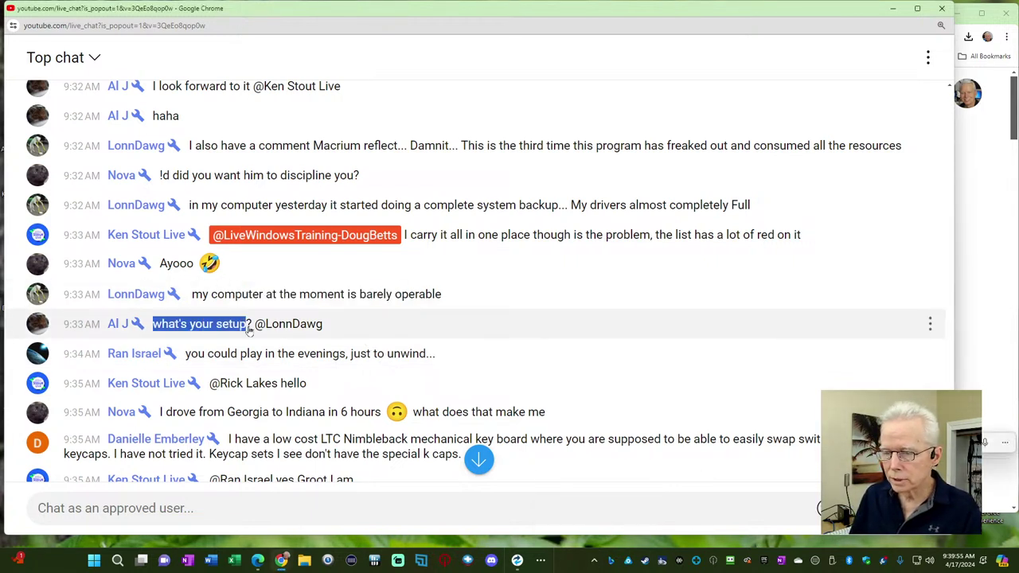
# Step: Highlight the 9:34 AM "you could play in the evenings, just to unwind" message and read on through the 9:35 AM messages
pyautogui.moveTo(187, 355); pyautogui.dragTo(442, 359)
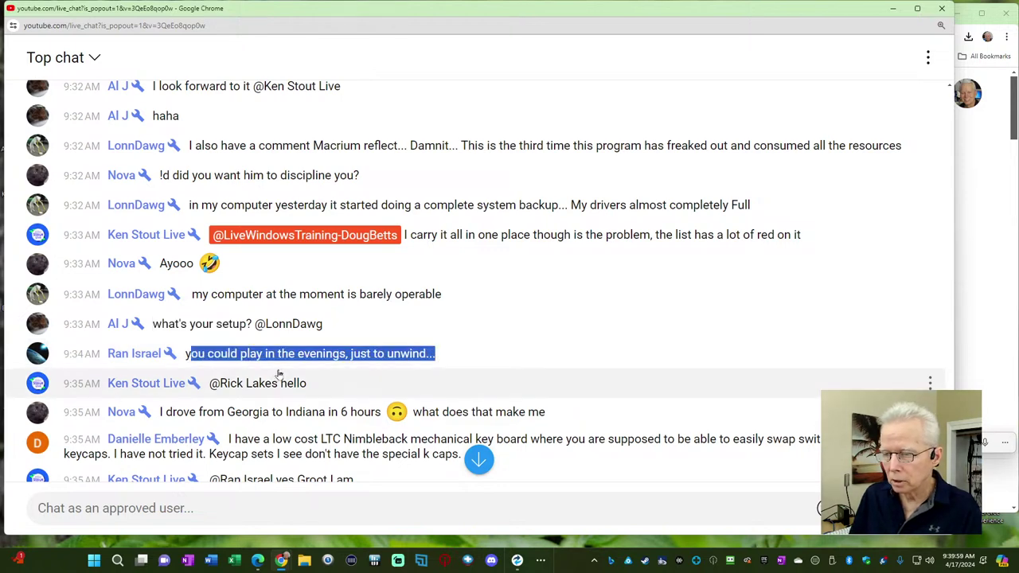
pyautogui.scroll(-5, 298, 368)
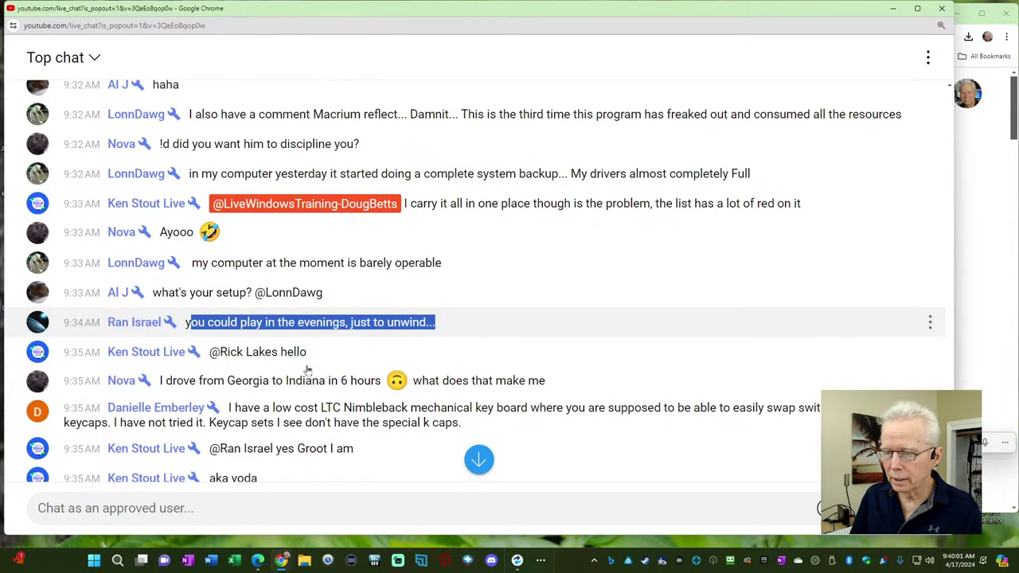
pyautogui.scroll(6, 307, 363)
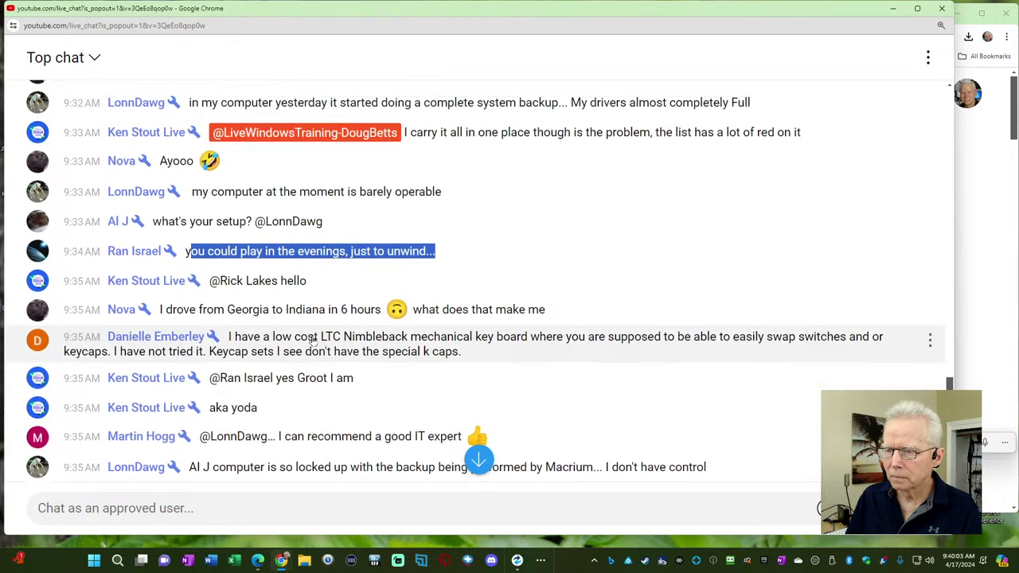
pyautogui.scroll(-1, 310, 320)
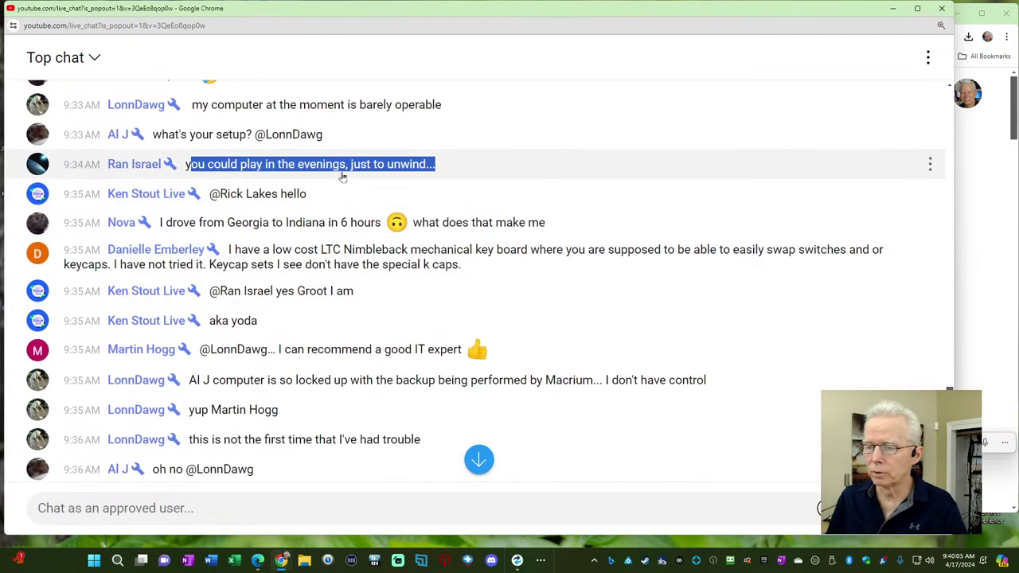